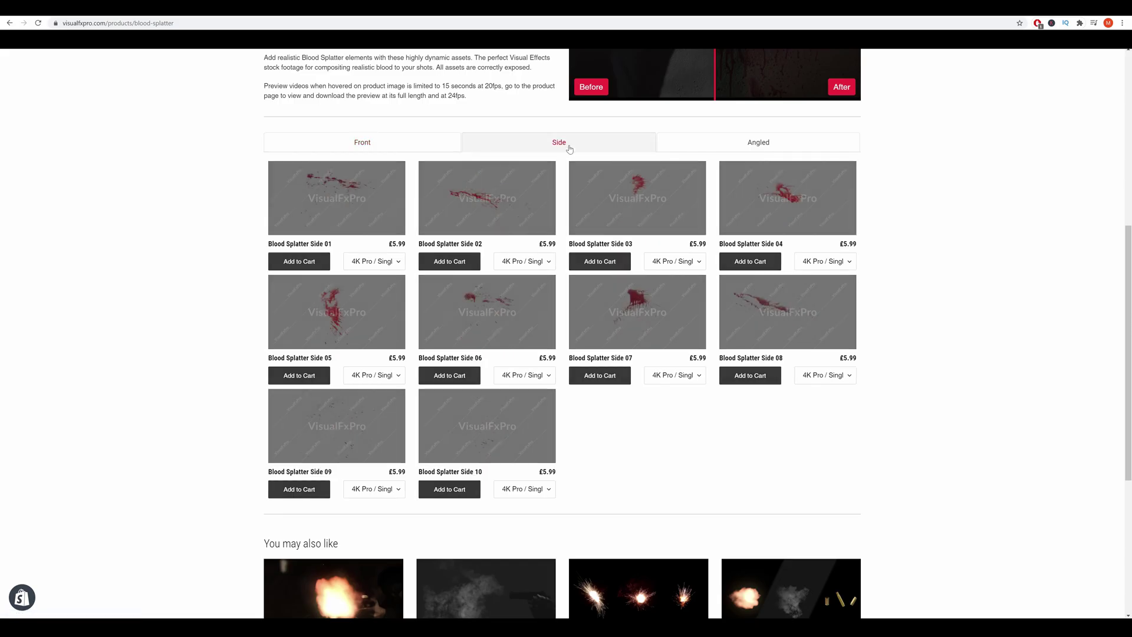
- Switch the VisualFxPro Blood Splatter page to its Angled clips
left_click(748, 151)
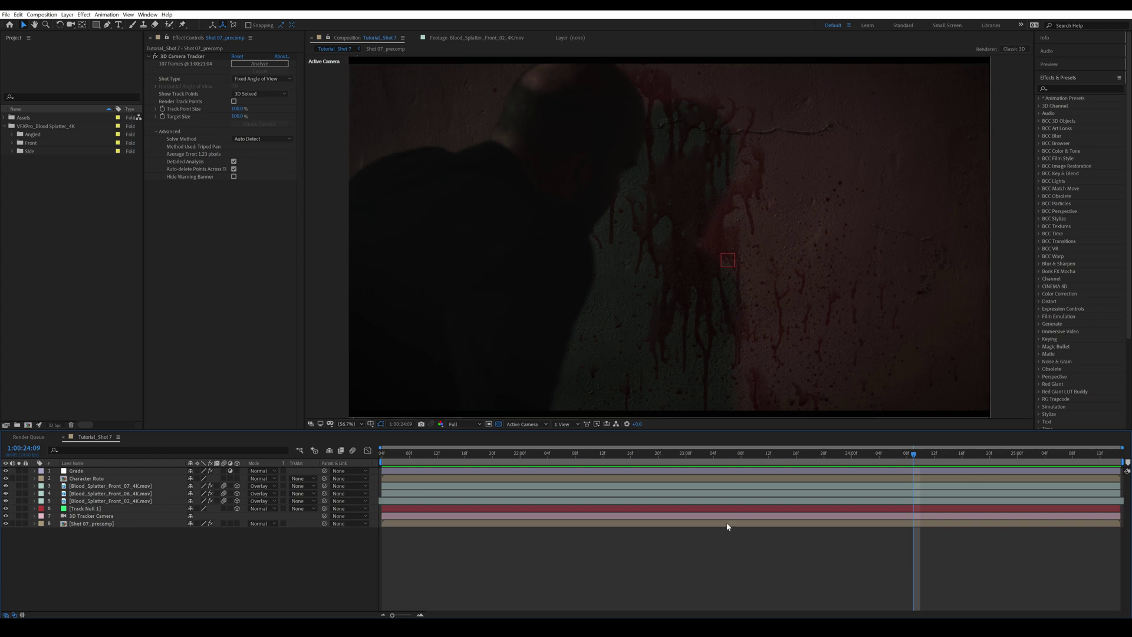
- Make a comp from Shot 07.mov, name it 'Shot 07 - Tutorial_2', and preview it
left_click_drag(564, 541, 666, 577)
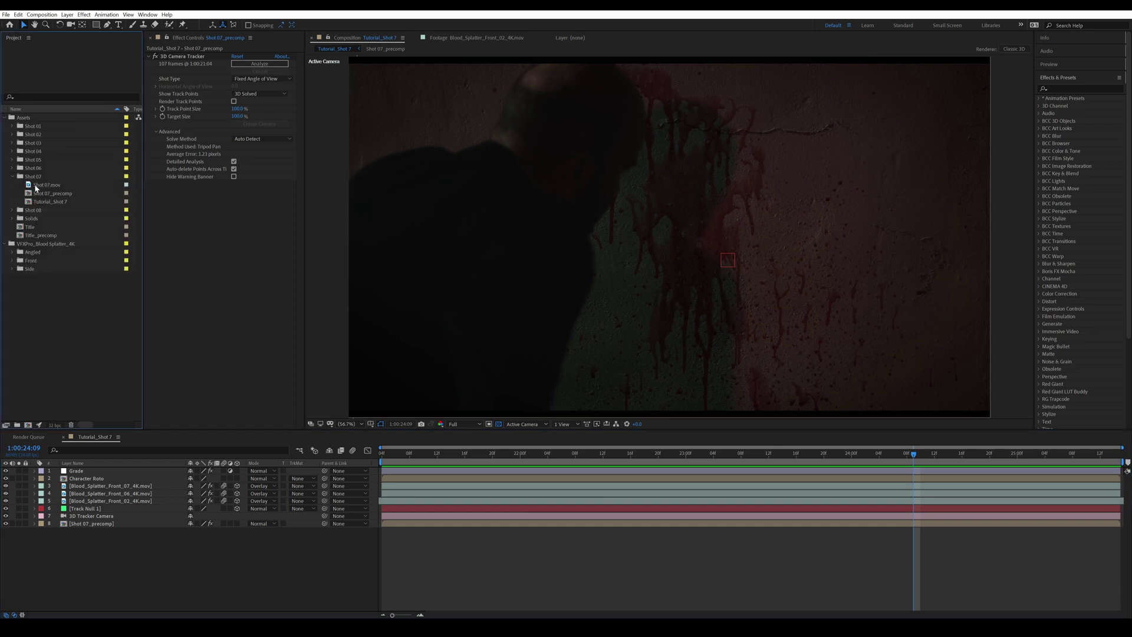
left_click(42, 186)
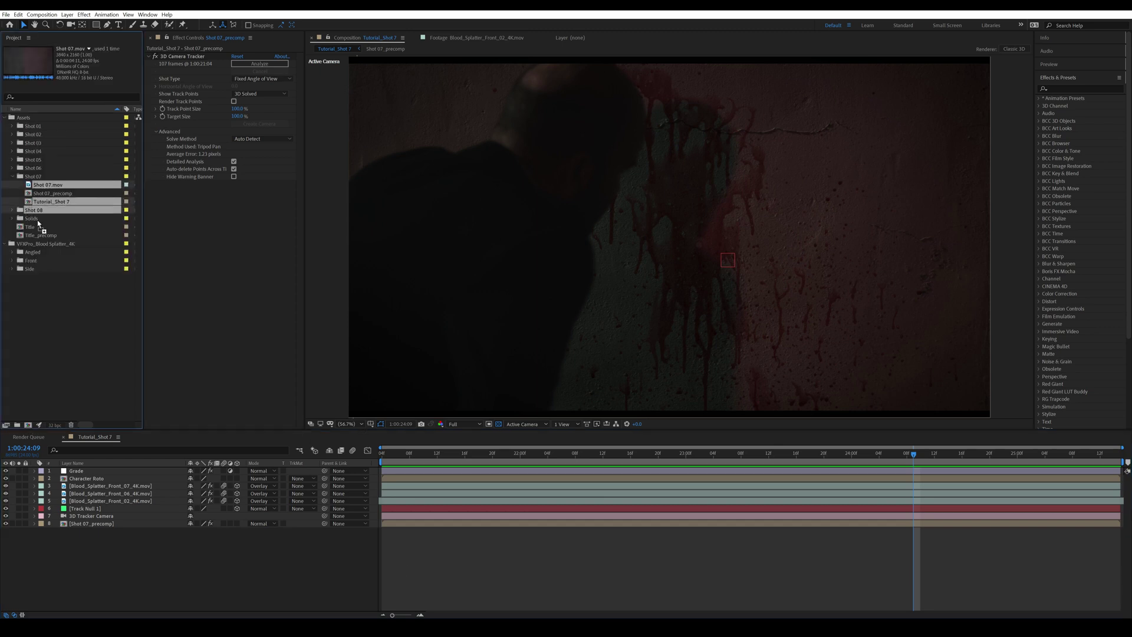
left_click(31, 425)
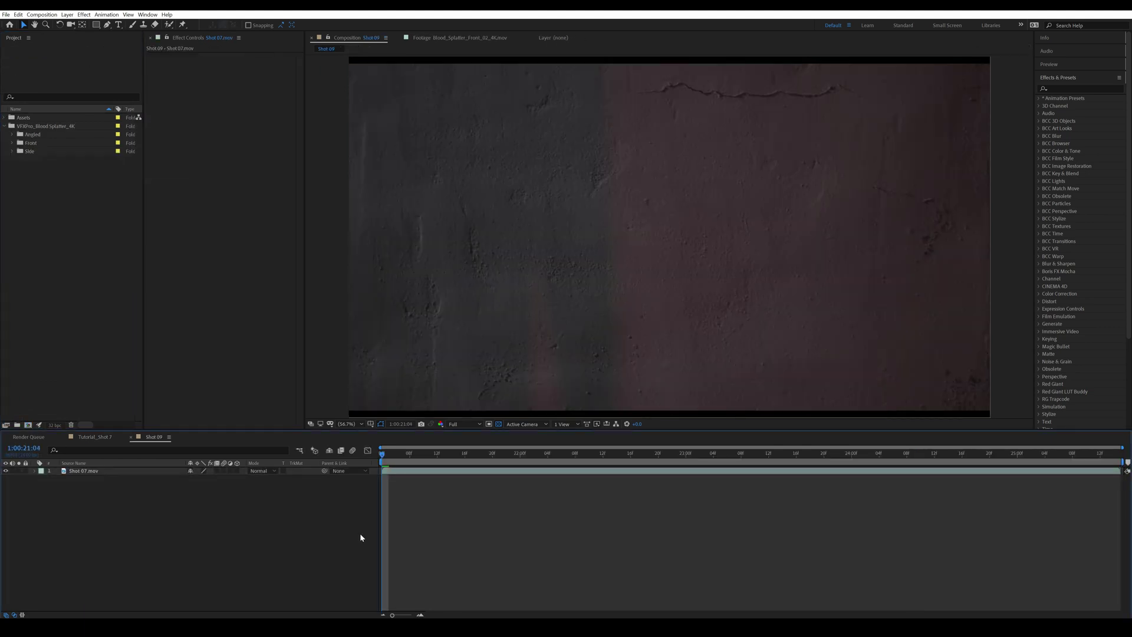
key("ctrl+k")
type("Shot 07 - Tutorial_2")
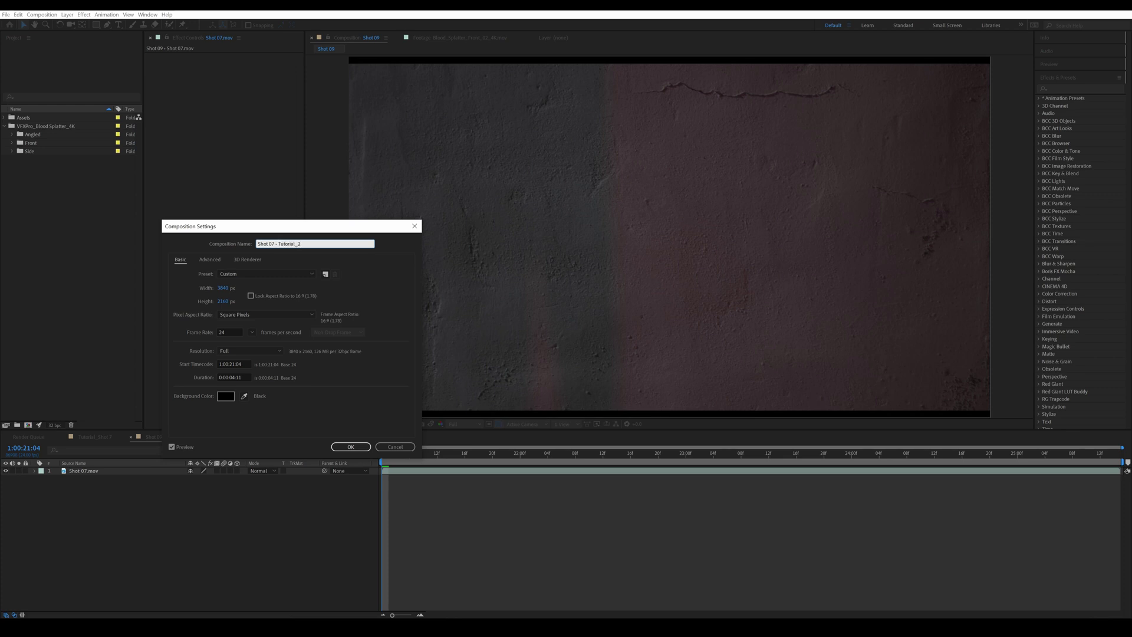
key("Return")
key("space")
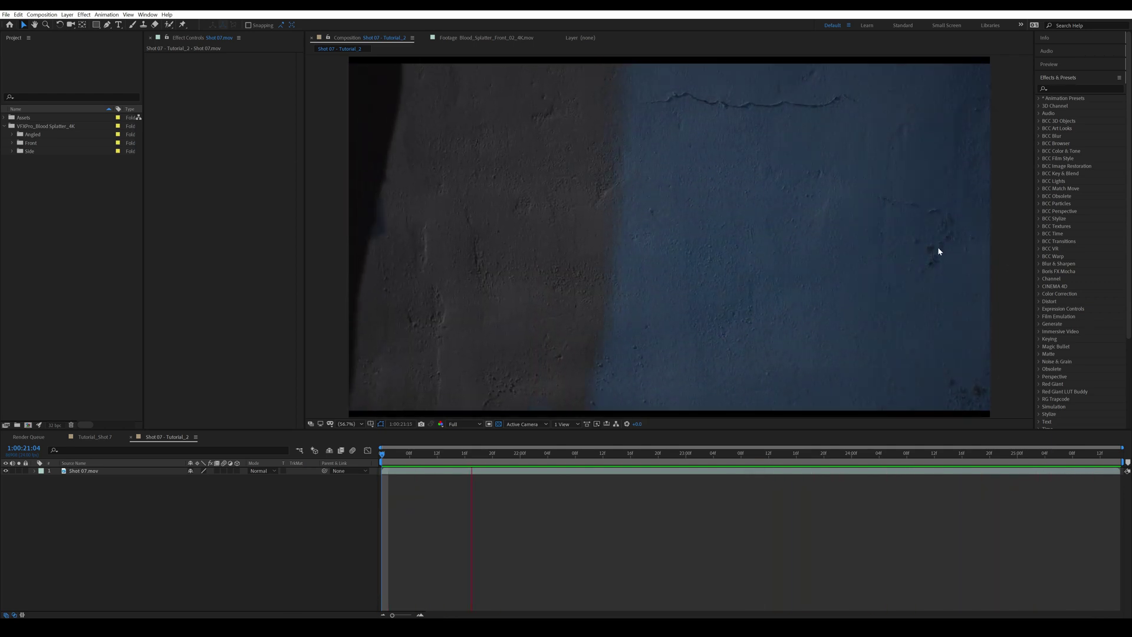
- Apply Sharpen to the Shot 07.mov layer with Amount 50
left_click(113, 471)
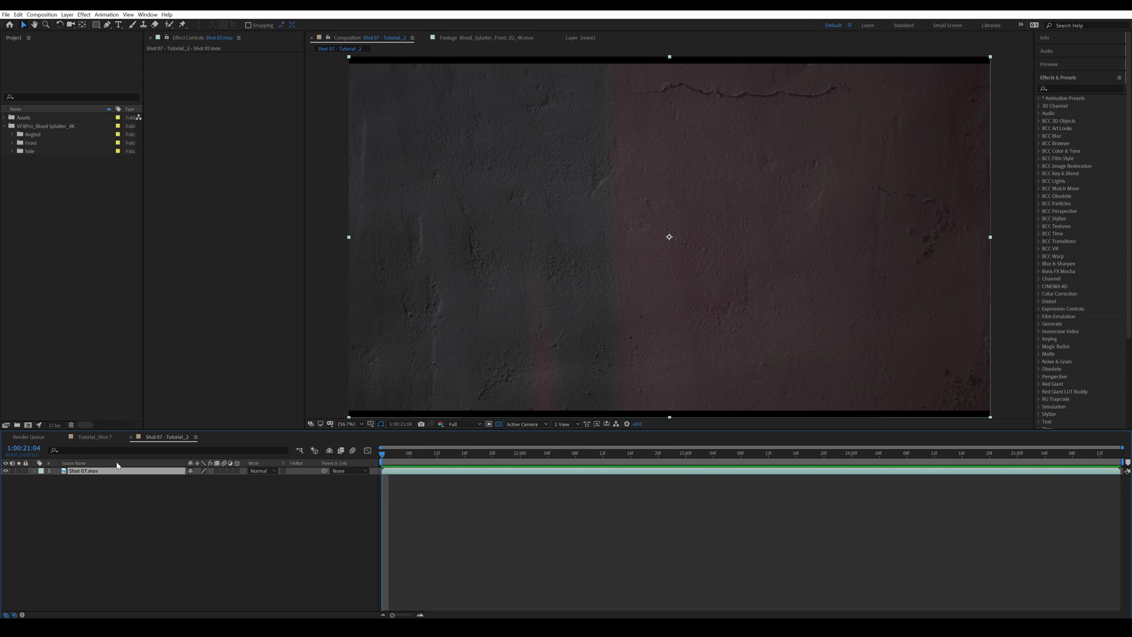
left_click(1112, 90)
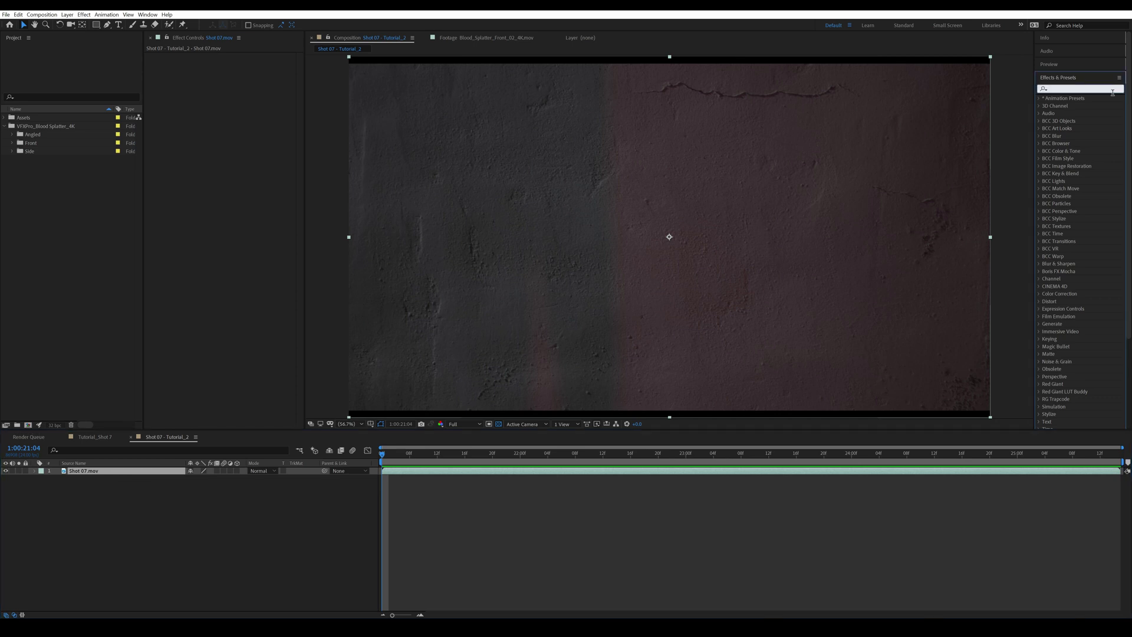
type("sharpen")
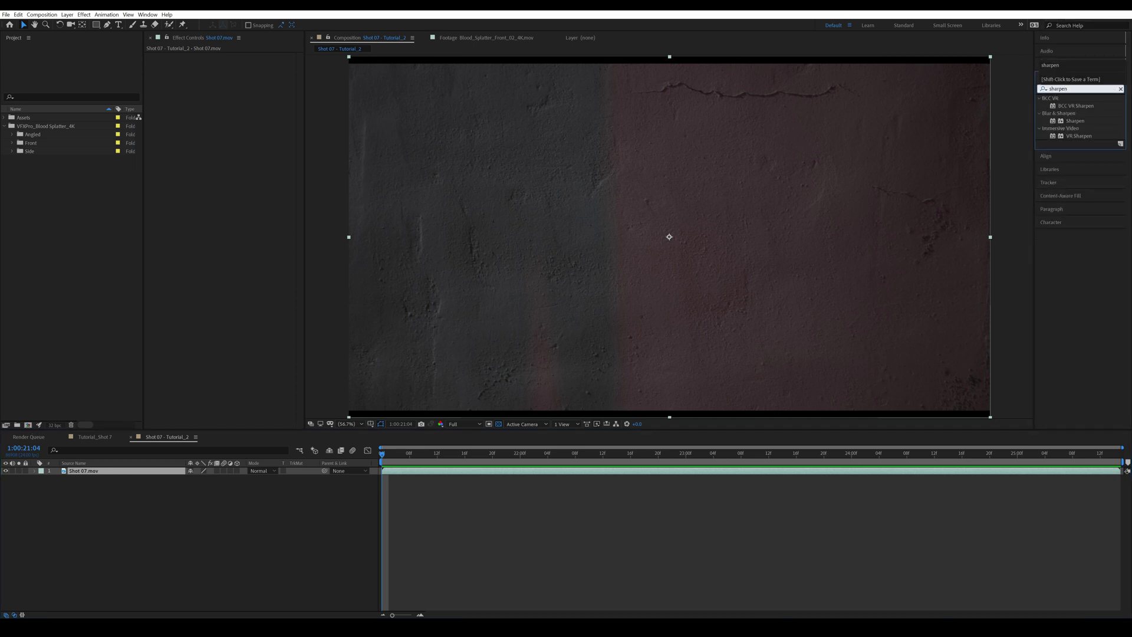
left_click(1082, 119)
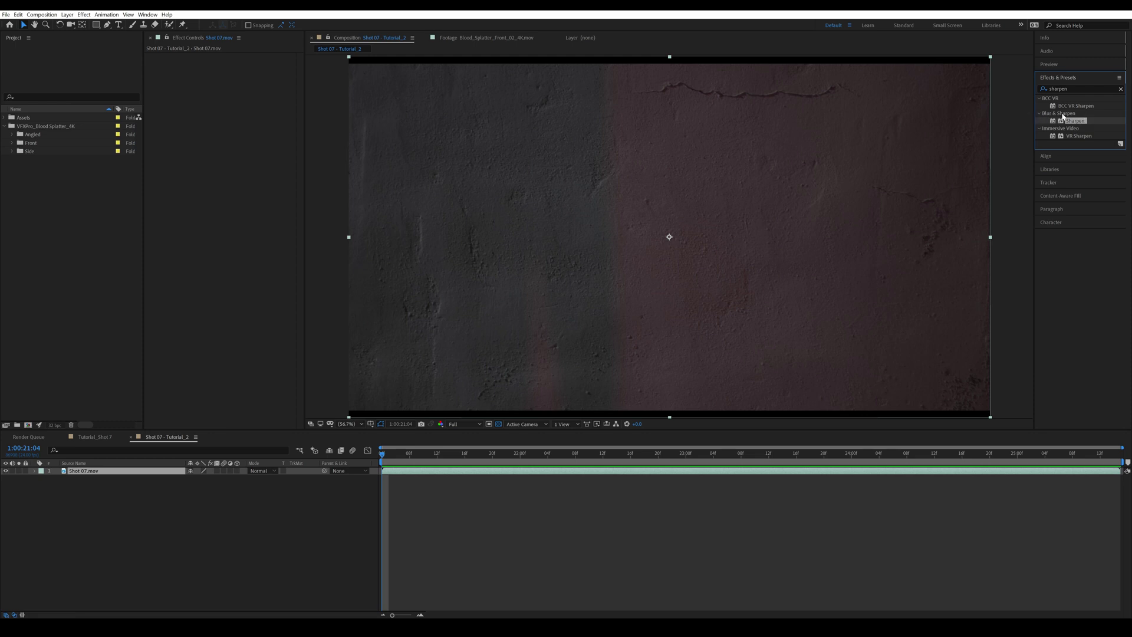
left_click_drag(1076, 122, 359, 124)
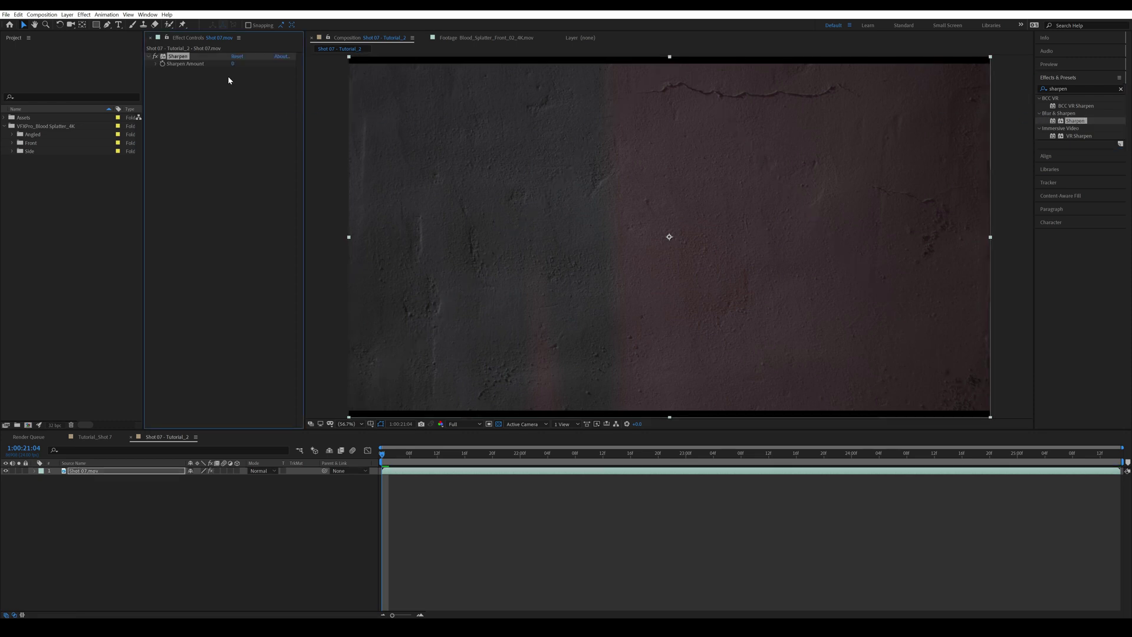
left_click(237, 64)
left_click(255, 113)
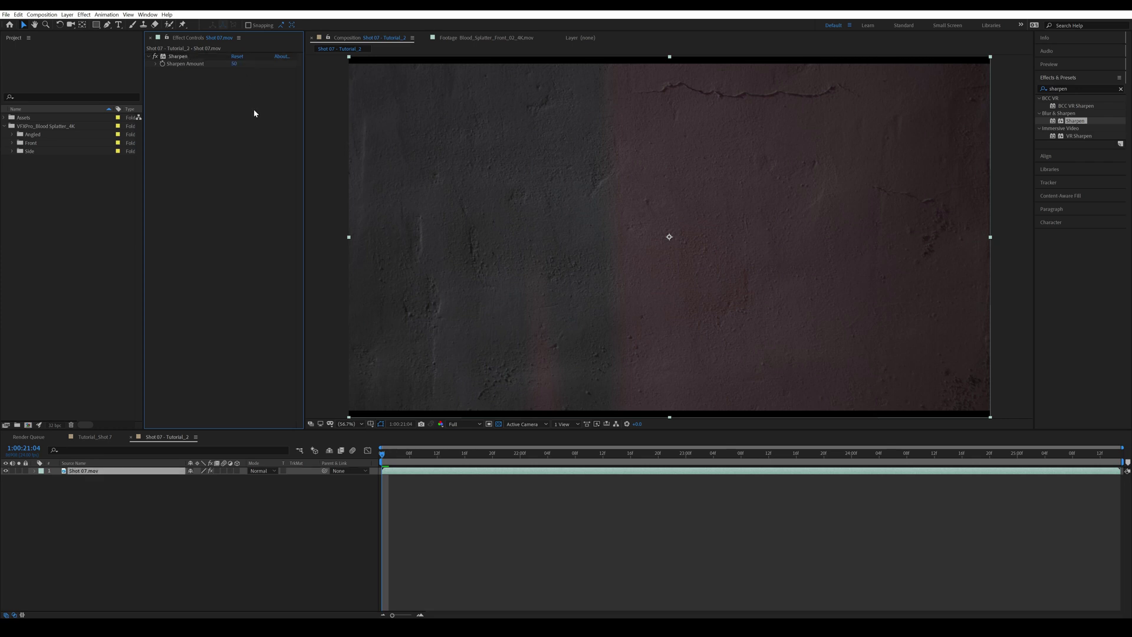
- Add Curves to the footage and drag an S-curve to deepen the wall's contrast
left_click(1076, 92)
type("curve")
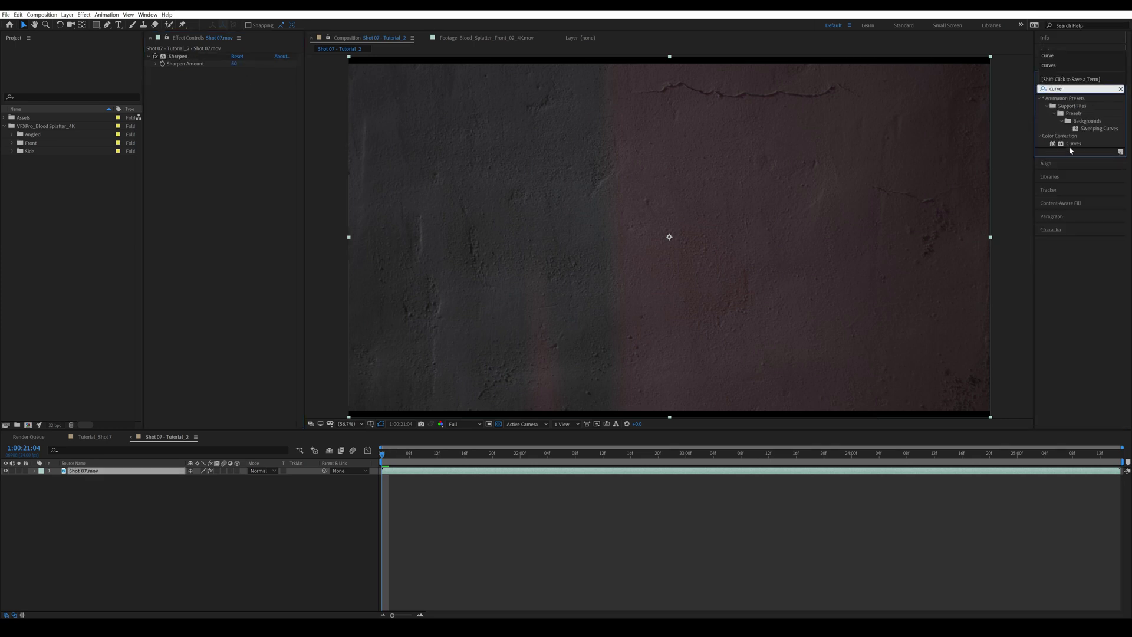
left_click_drag(1071, 144, 256, 147)
left_click_drag(188, 188, 195, 191)
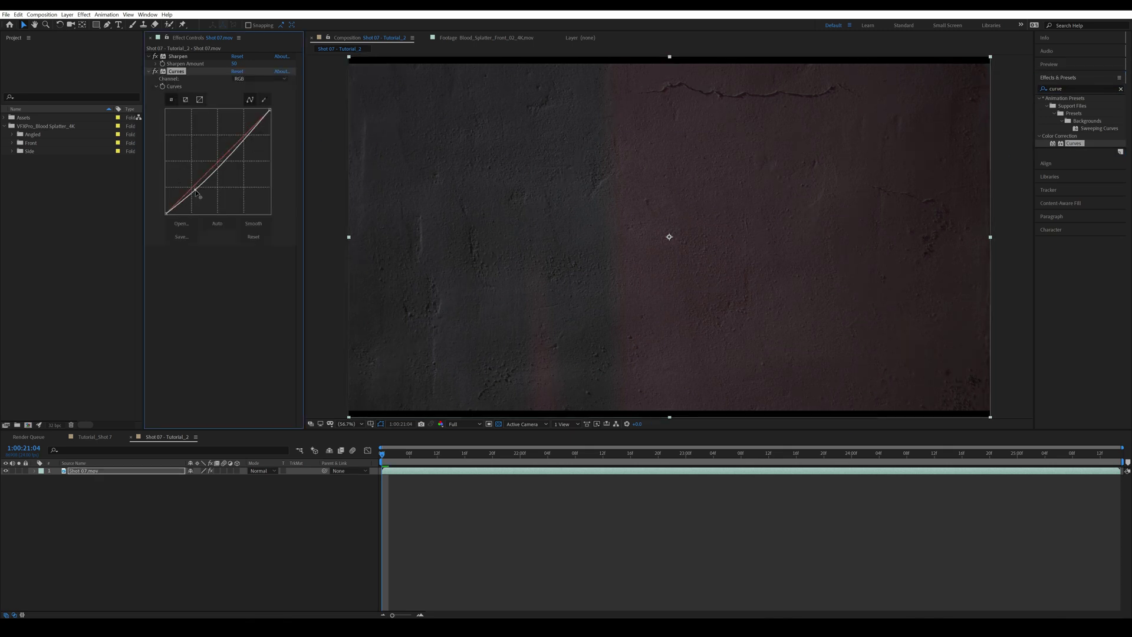
left_click_drag(244, 134, 240, 134)
- Play back the shot and toggle the layer's effects off and on to compare the grade
key("space")
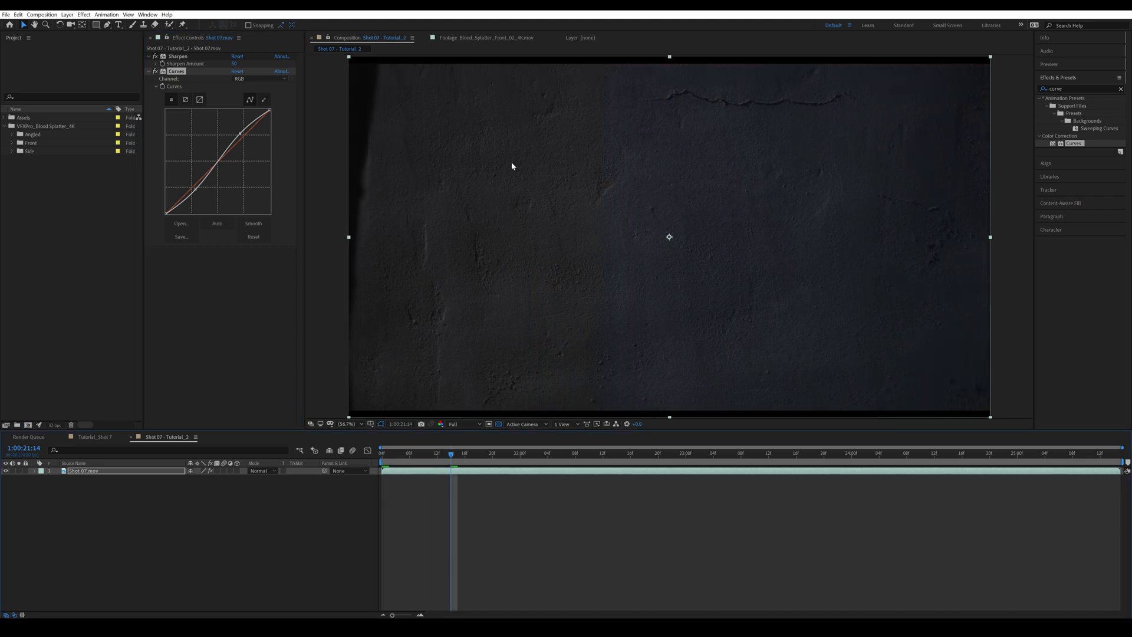
left_click(211, 470)
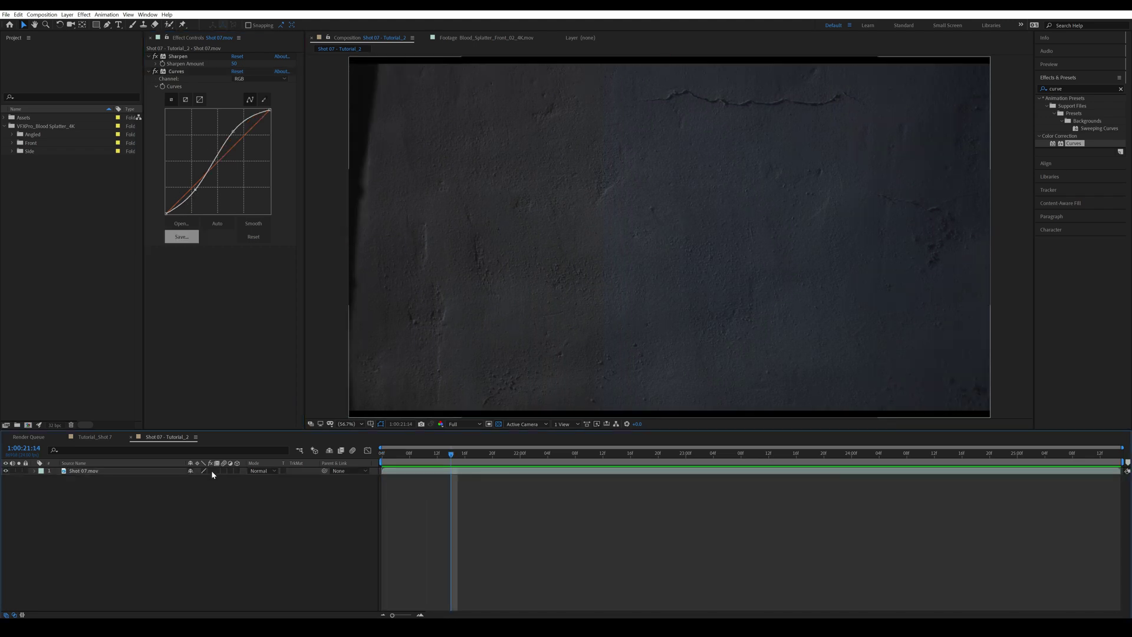
left_click(211, 470)
left_click(211, 469)
left_click(211, 470)
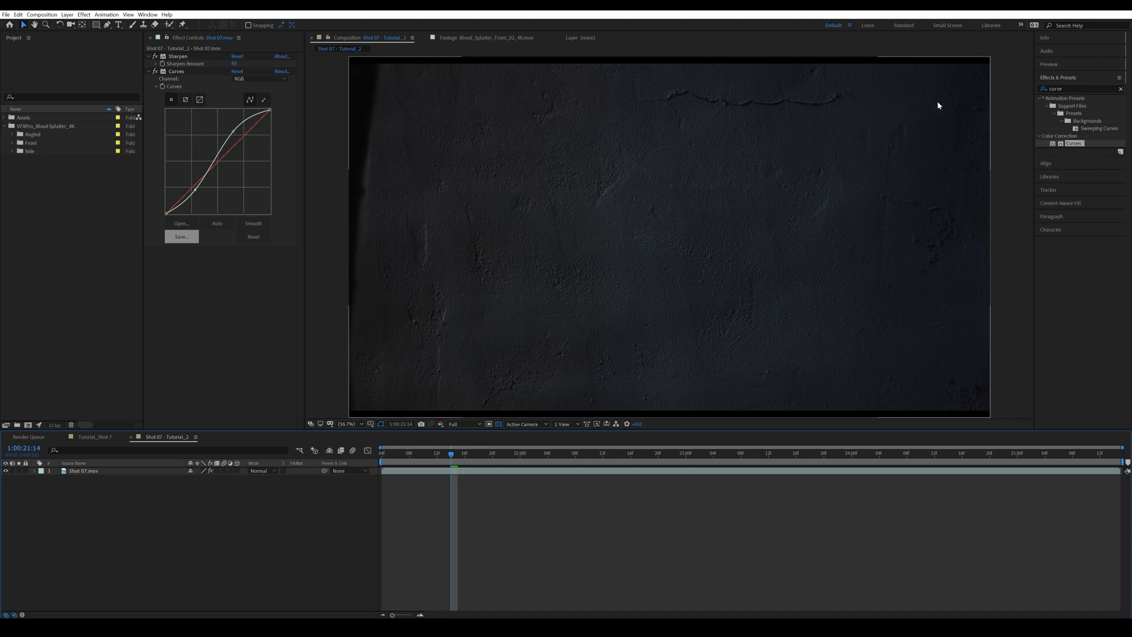
- Pre-compose Shot 07.mov as 'Shot 07_precomp' with all attributes moved inside
left_click(94, 470)
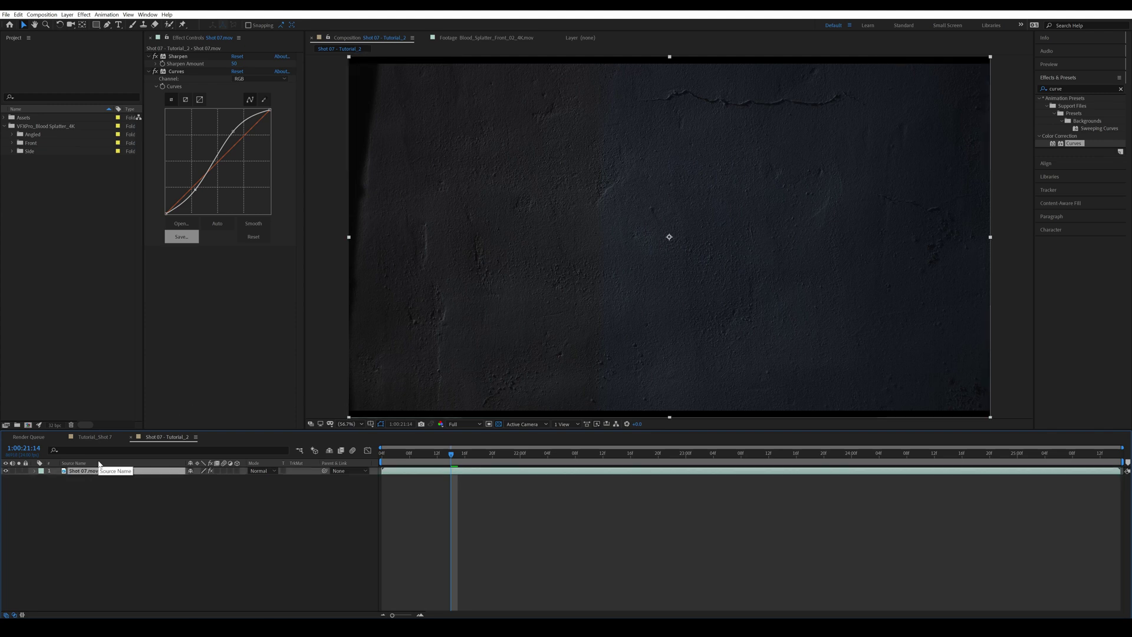
key("ctrl+shift+c")
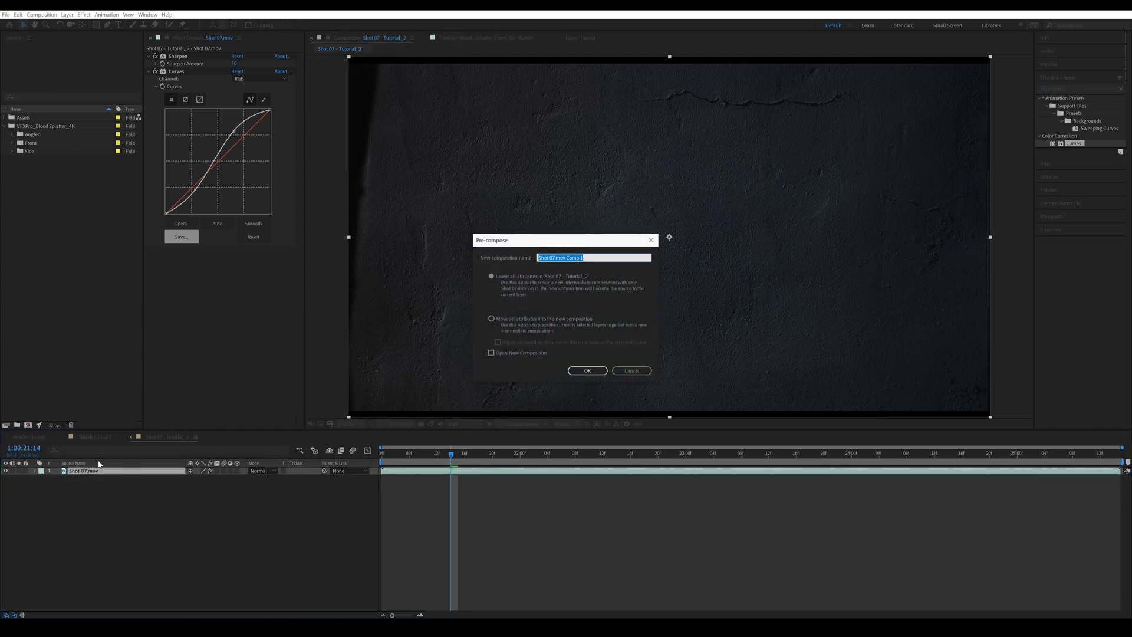
key("Escape")
right_click(99, 470)
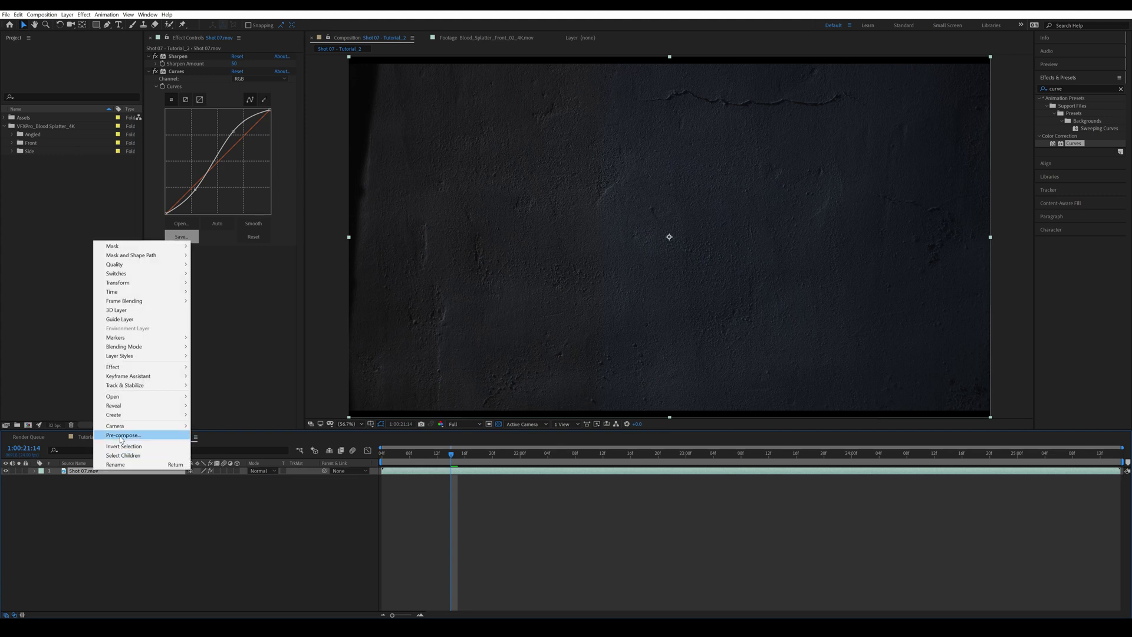
left_click(121, 435)
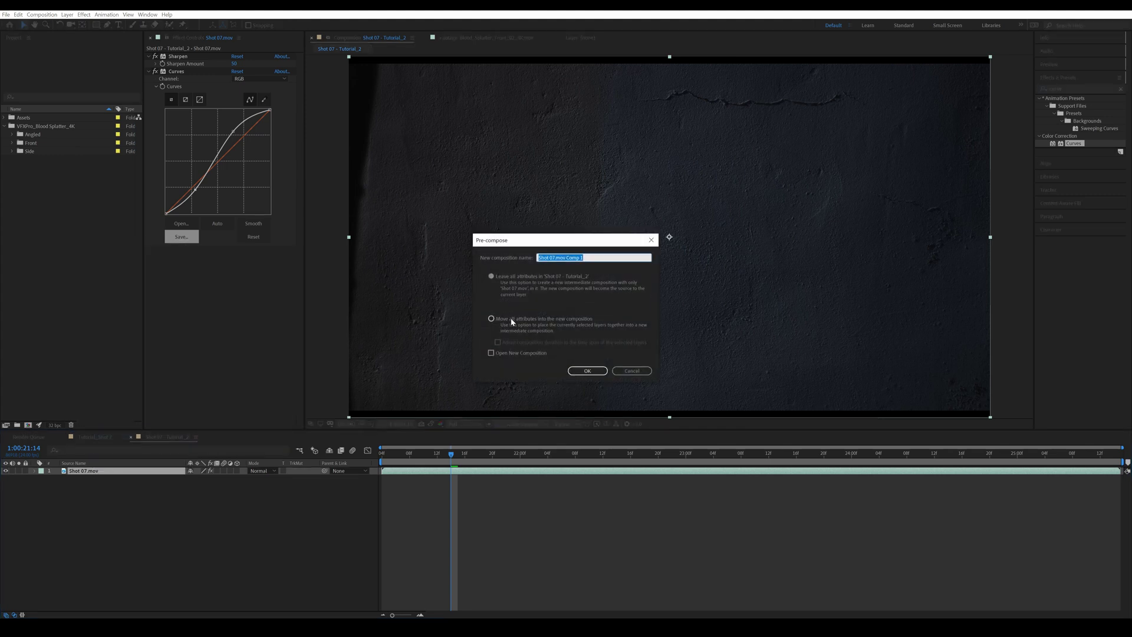
left_click(549, 322)
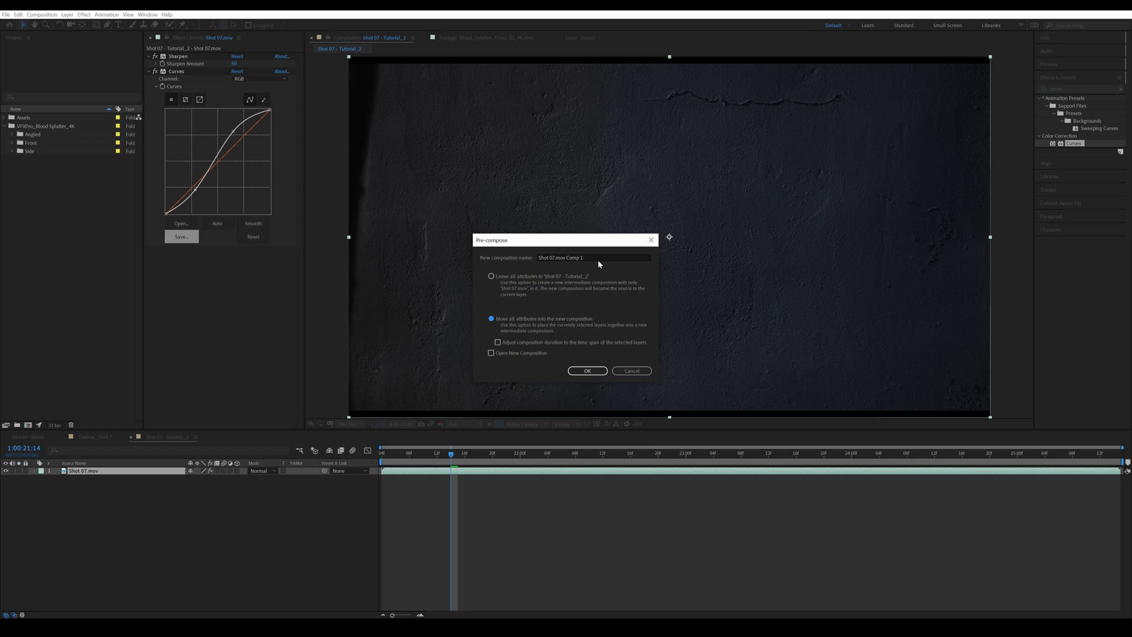
left_click_drag(598, 260, 555, 261)
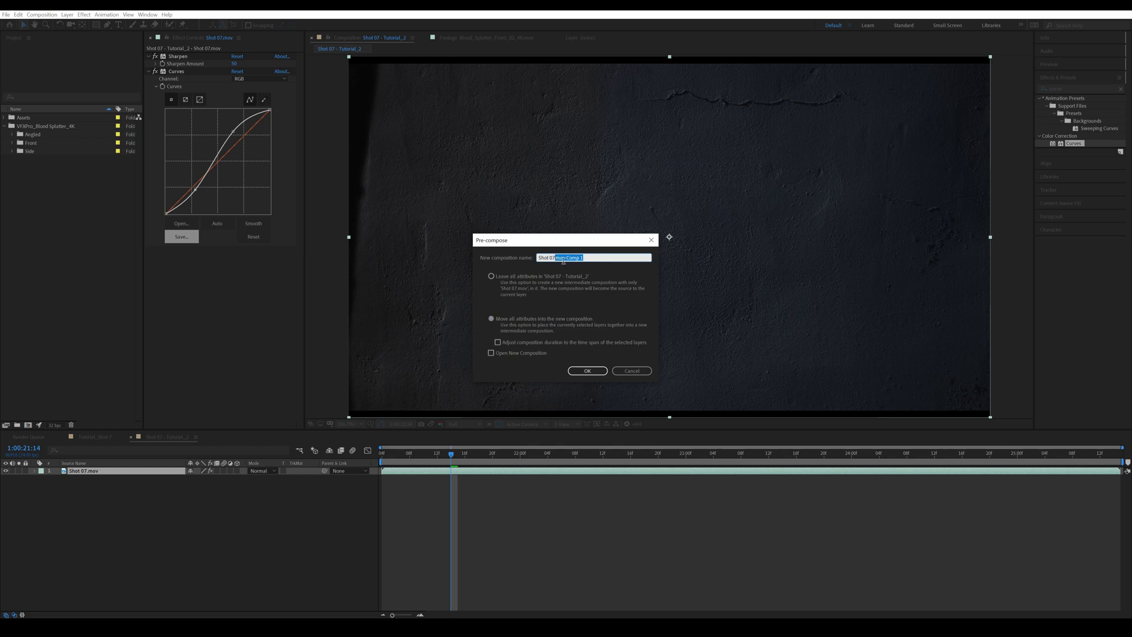
type("_precomp")
key("Return")
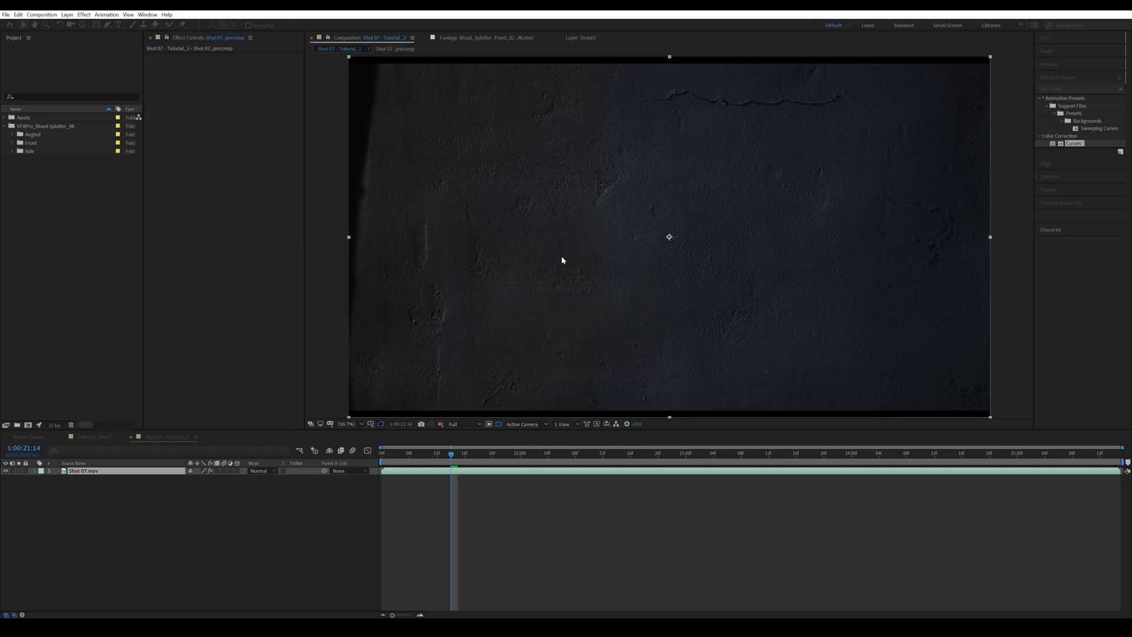
- Apply 3D Camera Tracker to Shot 07_precomp with Detailed Analysis, then check a later frame
left_click(1061, 88)
type("3D camer")
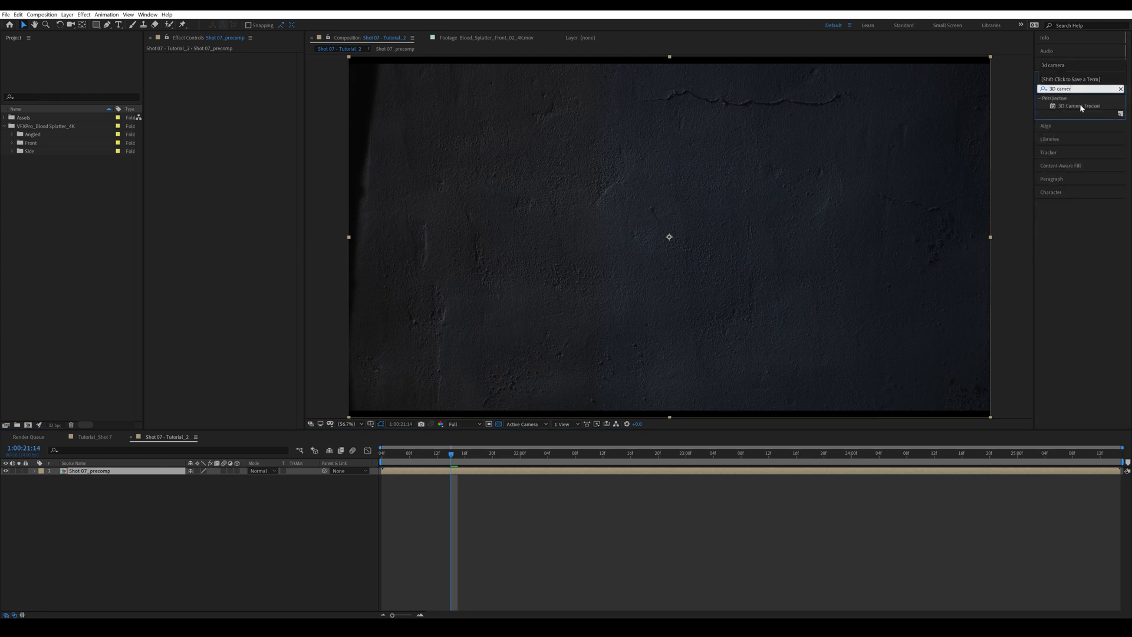
left_click_drag(1081, 108, 681, 216)
left_click(157, 133)
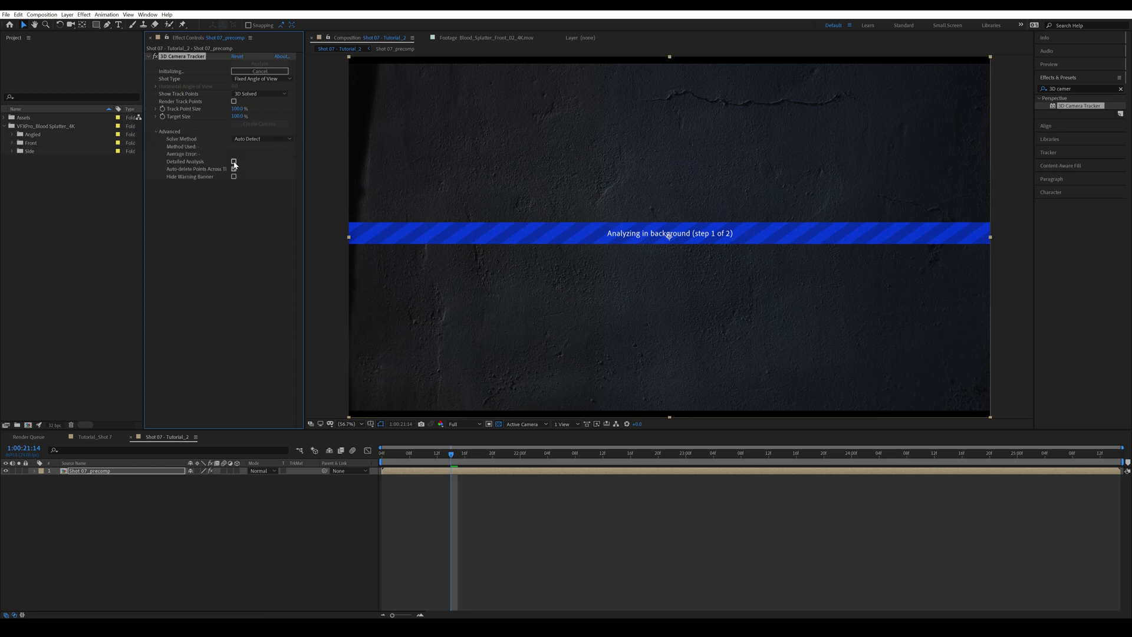
left_click(234, 162)
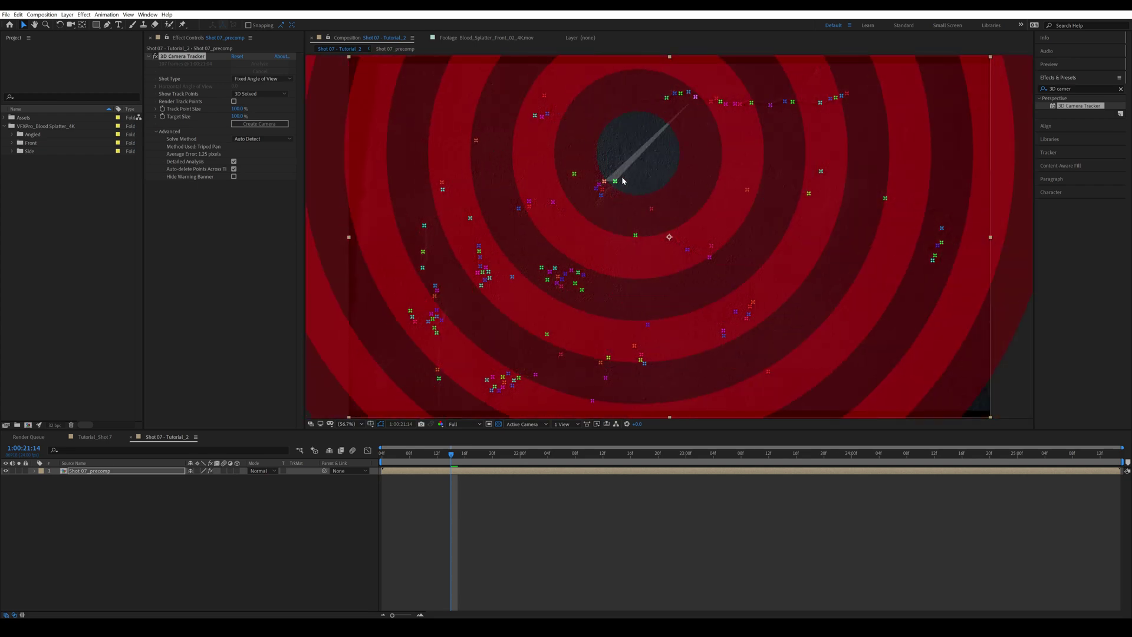
left_click(650, 458)
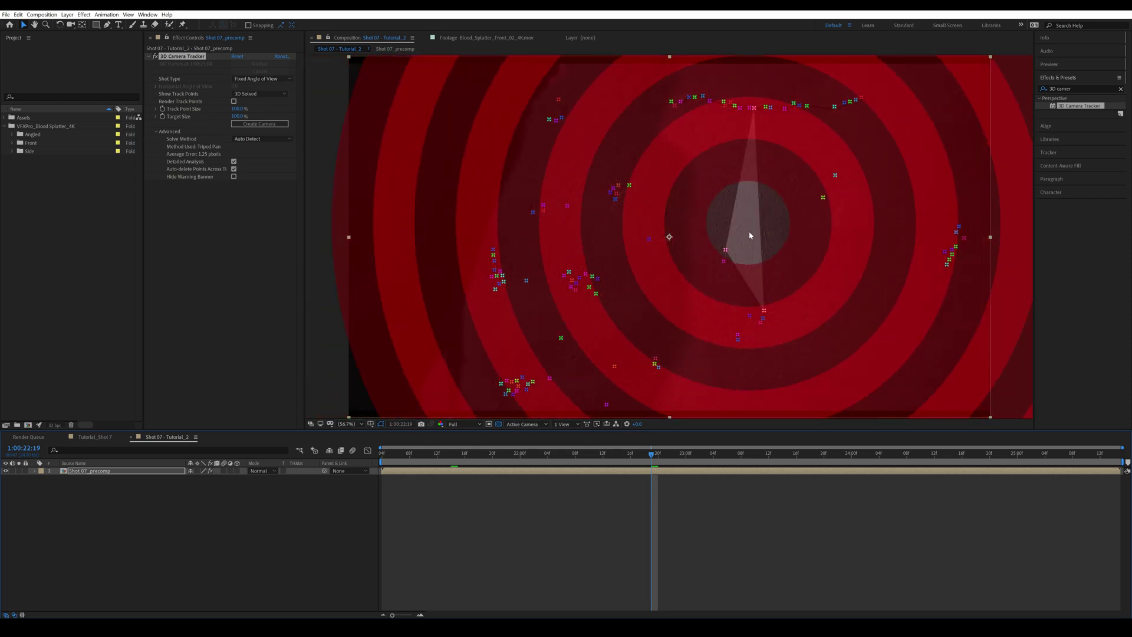
- Create a null and camera at the chosen wall track point and play back the track
right_click(723, 207)
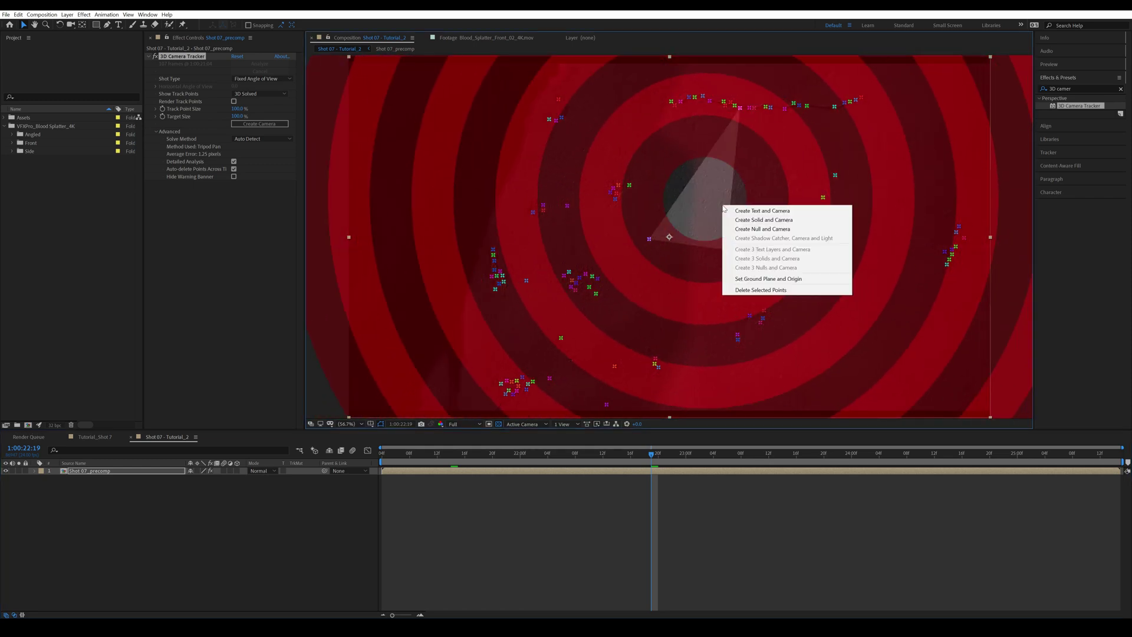
left_click(760, 230)
key("space")
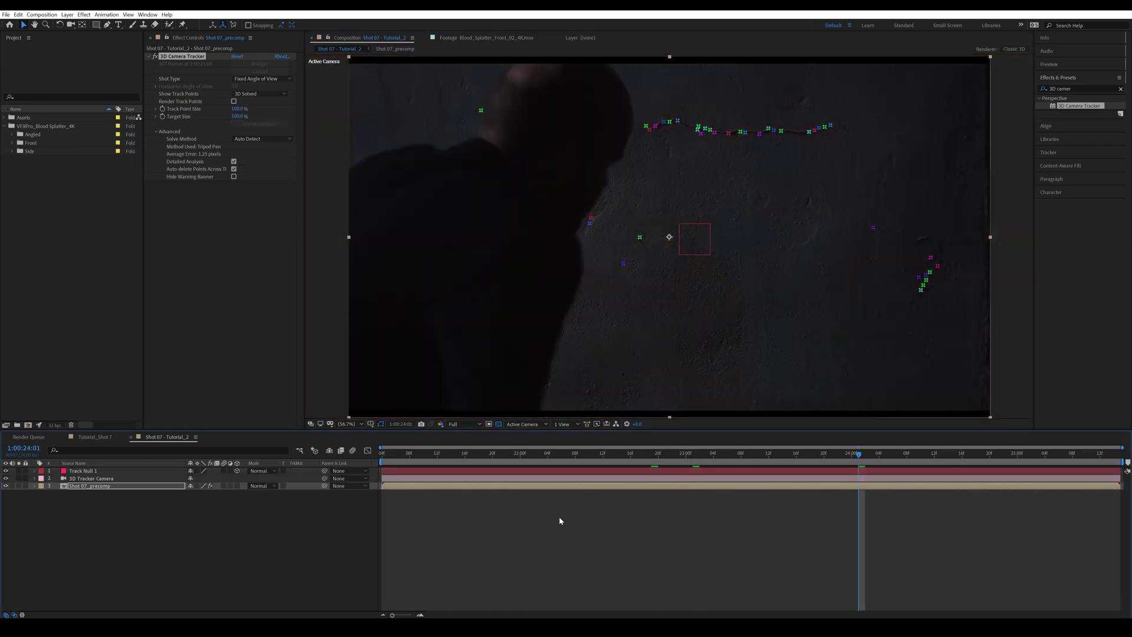
left_click(99, 495)
- Inside Shot 07_precomp, lower the Sharpen Amount to 35
double_click(99, 487)
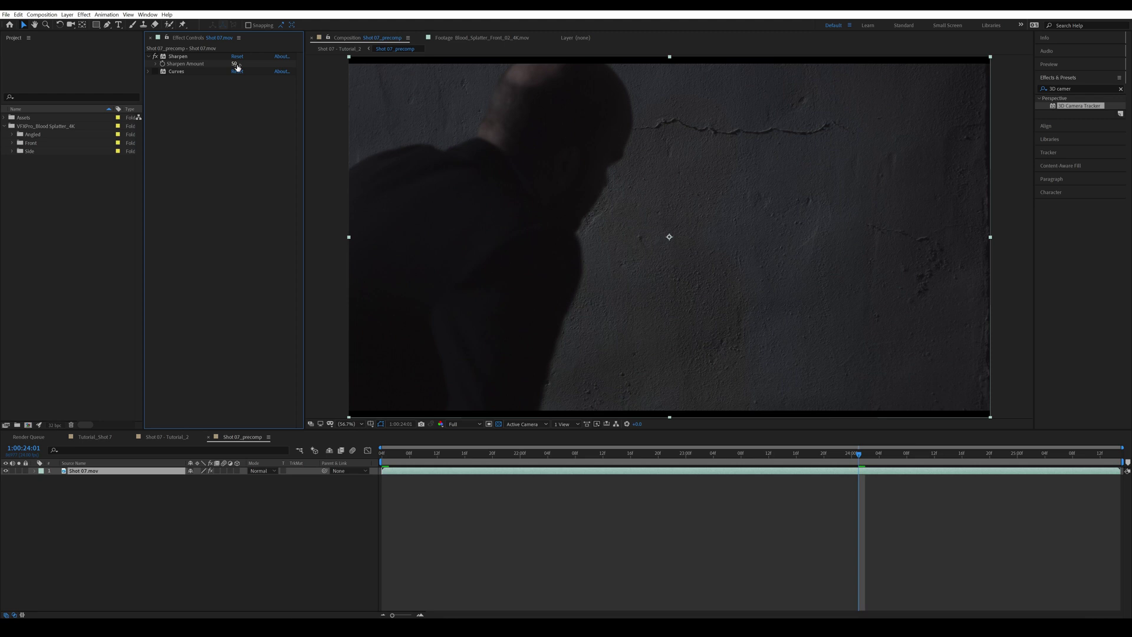
left_click(235, 63)
type("35")
left_click(242, 163)
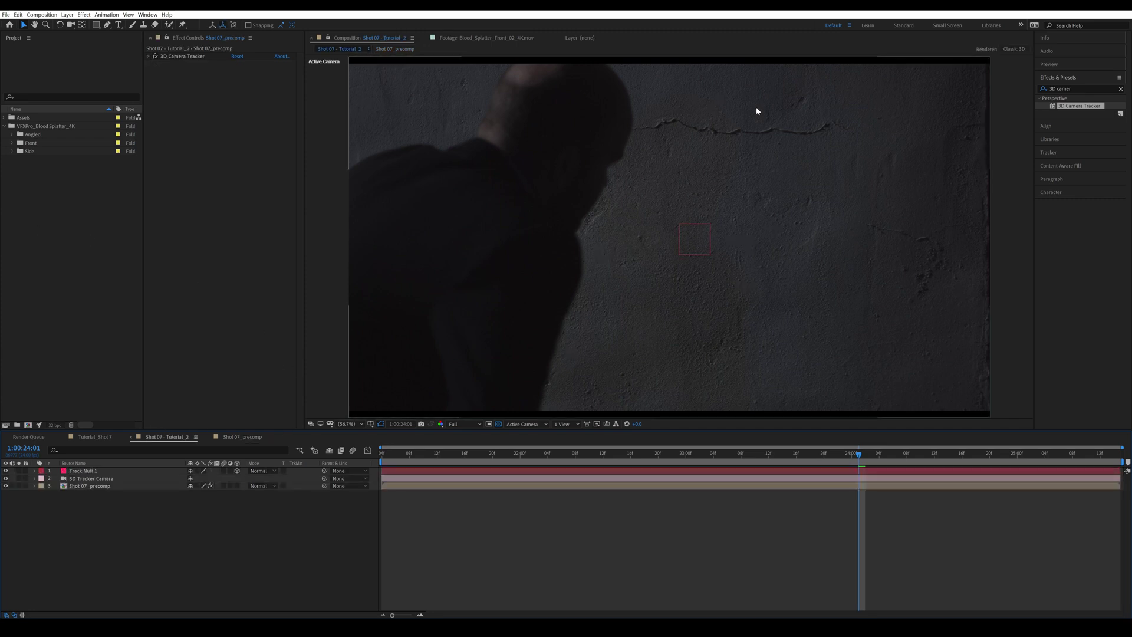
- Drag Blood_Splatter_Front_02_4K.mov from the Front folder into the wall comp
left_click(422, 536)
left_click(12, 143)
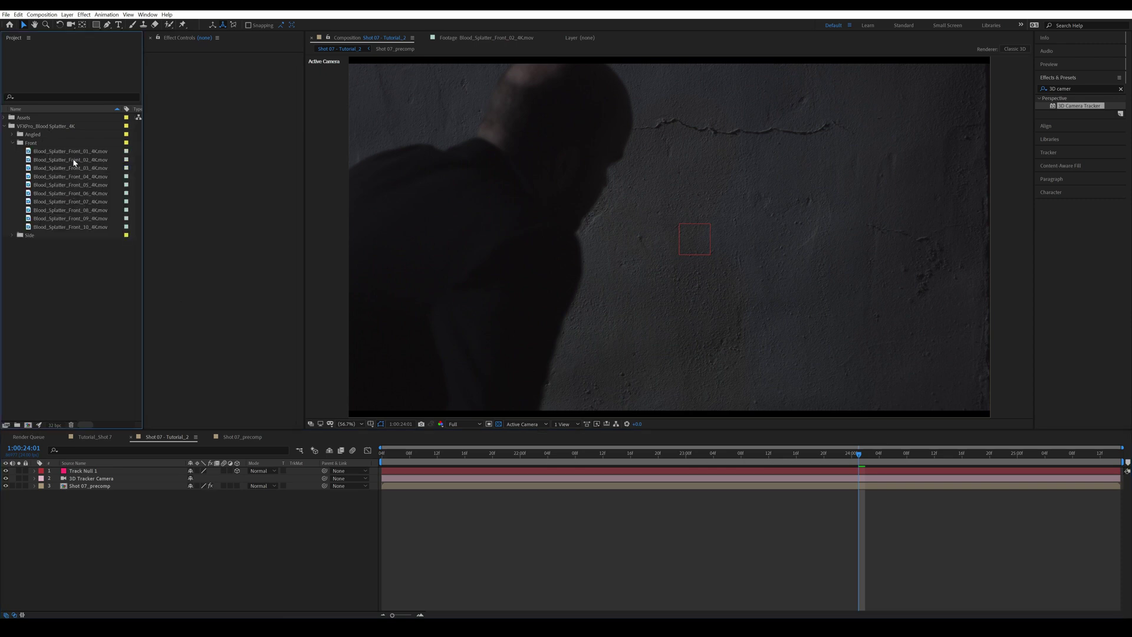
left_click_drag(74, 162, 669, 235)
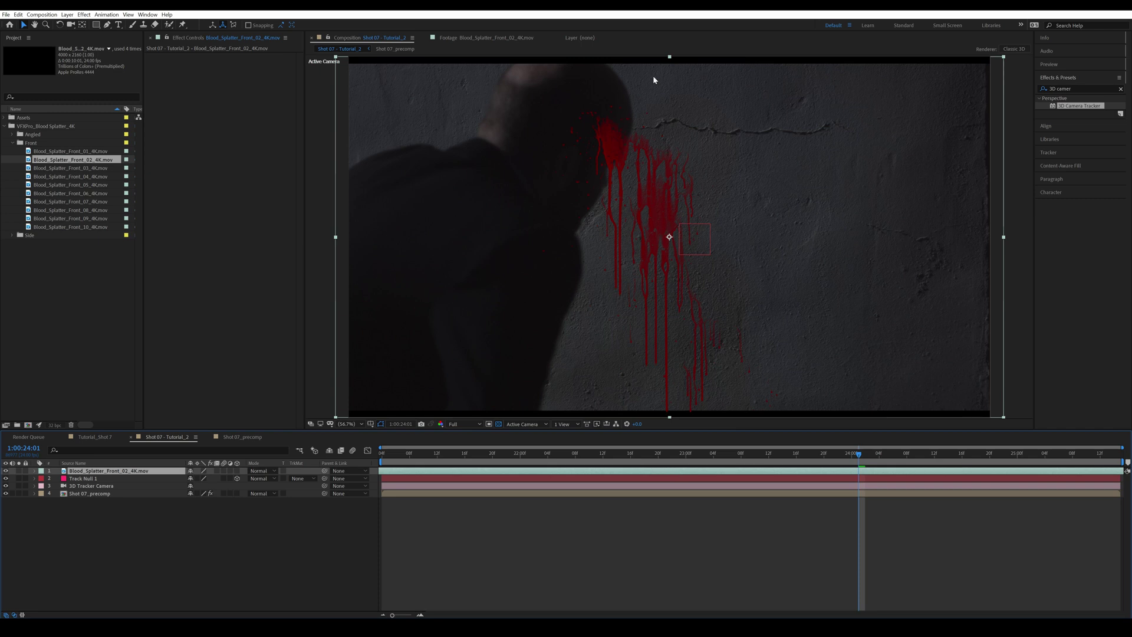
- Freeze the blood splatter on the current frame and enable its 3D Layer switch
right_click(847, 472)
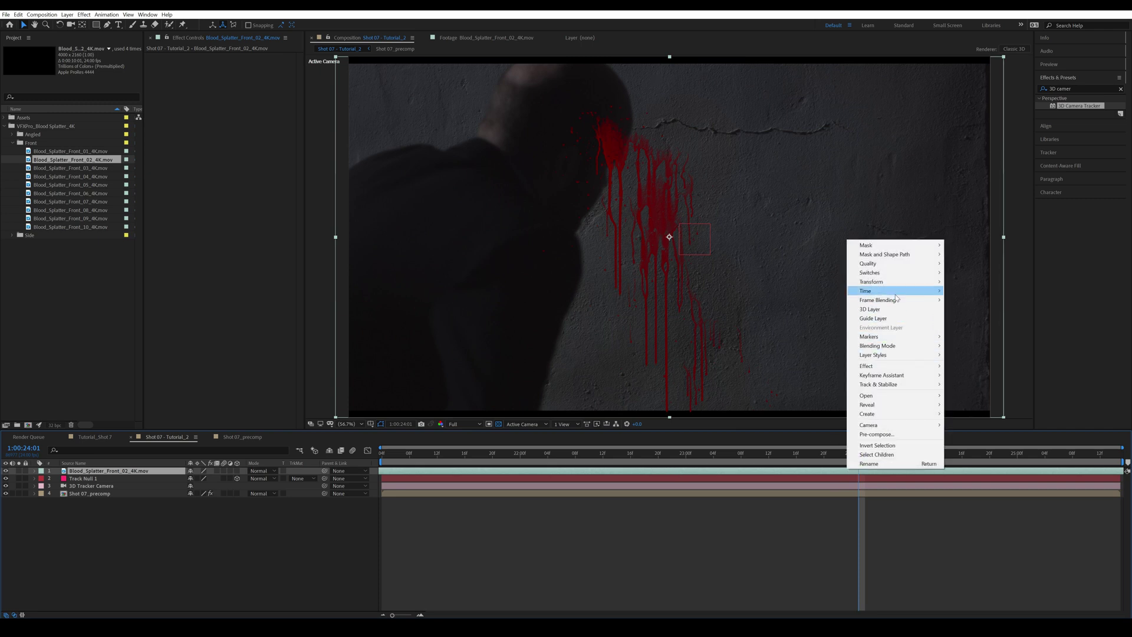
mouse_move(896, 291)
left_click(979, 319)
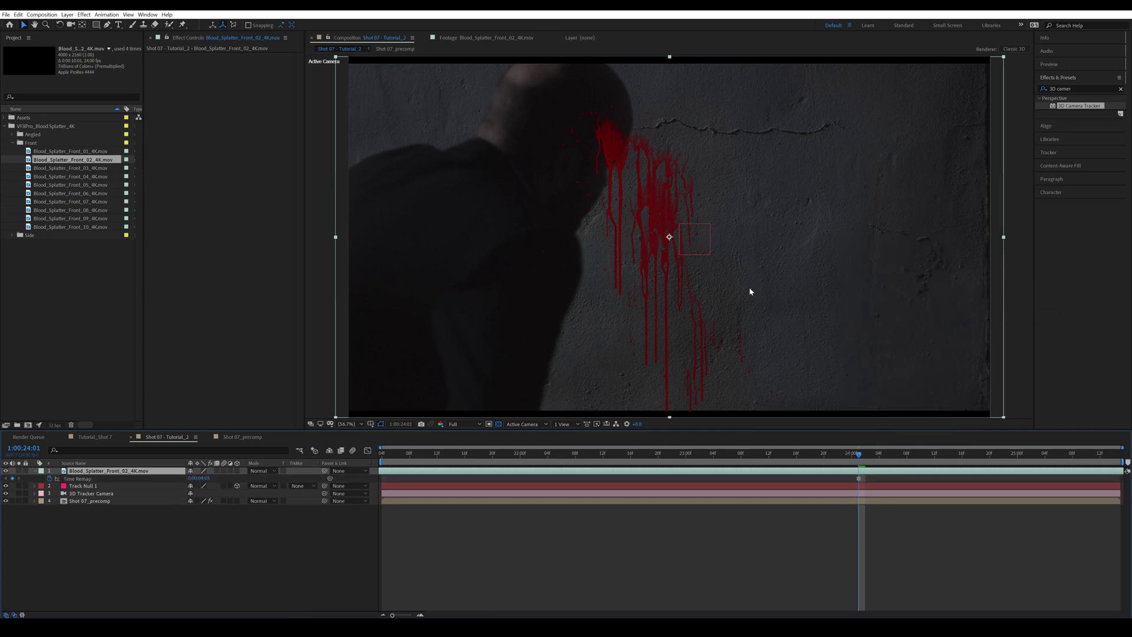
left_click(237, 471)
left_click(762, 541)
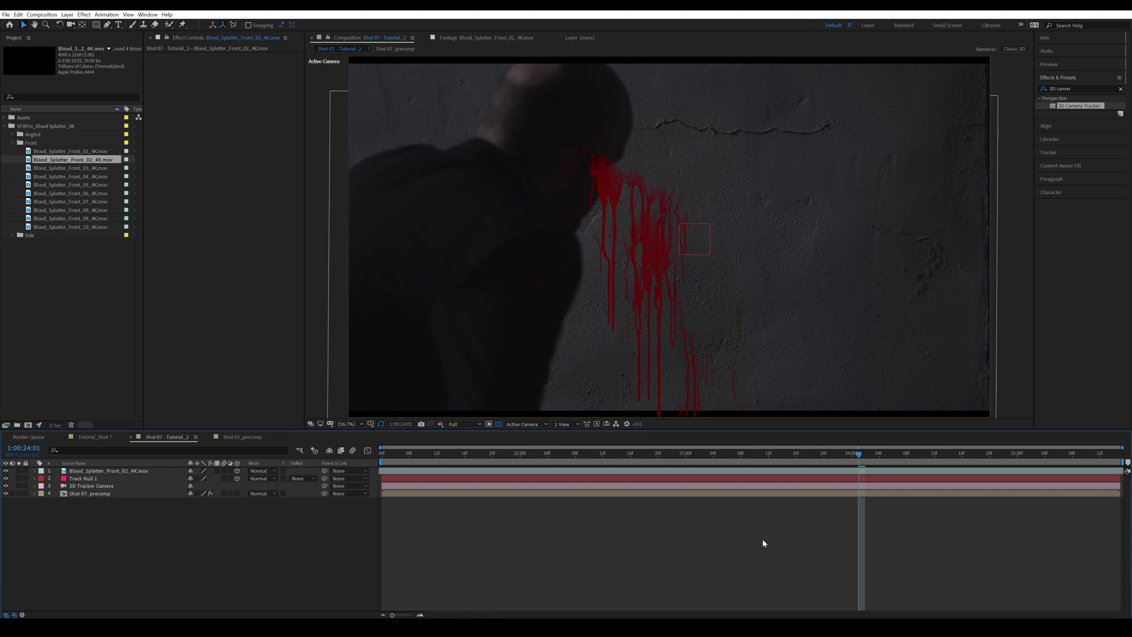
left_click(341, 126)
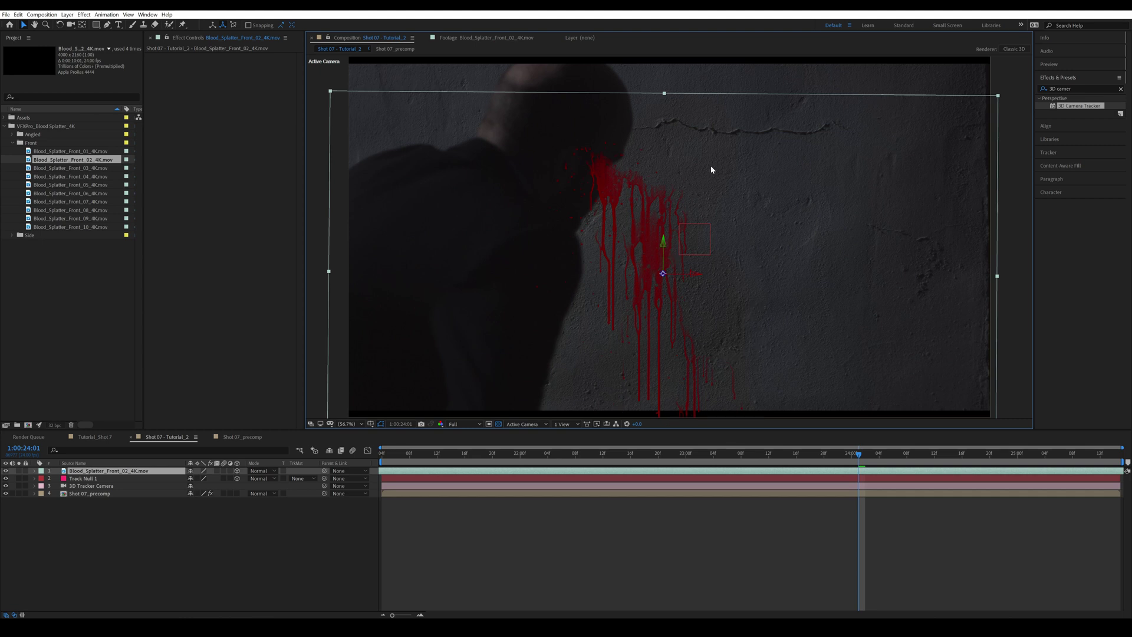
- Check Track Null 1's Position, then play back to confirm the splatter stays on the wall
left_click(103, 479)
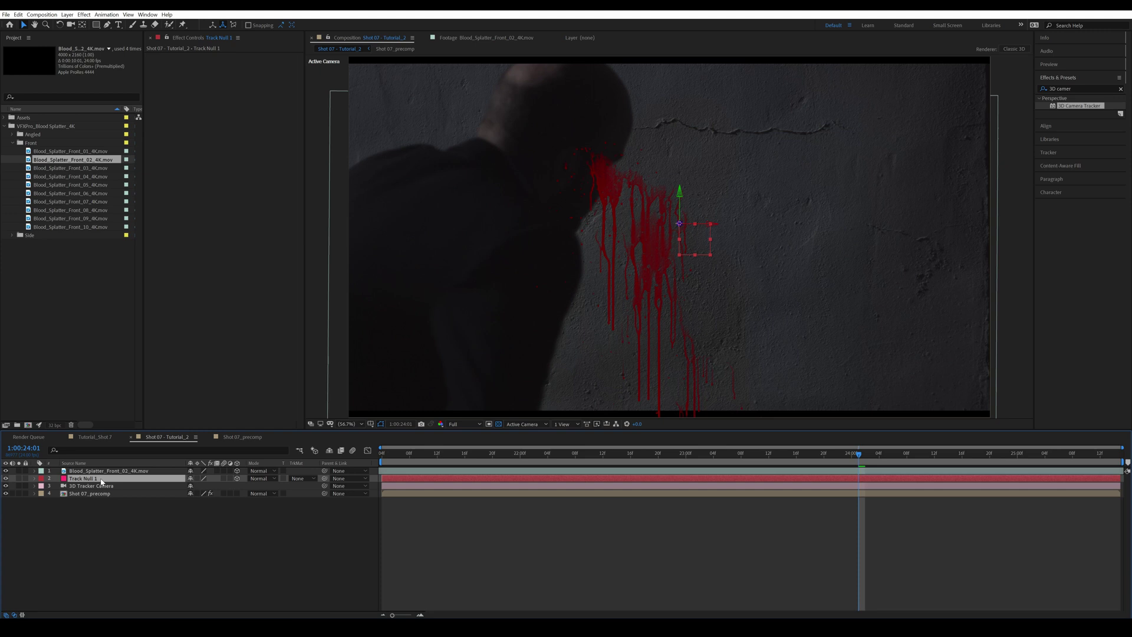
key("p")
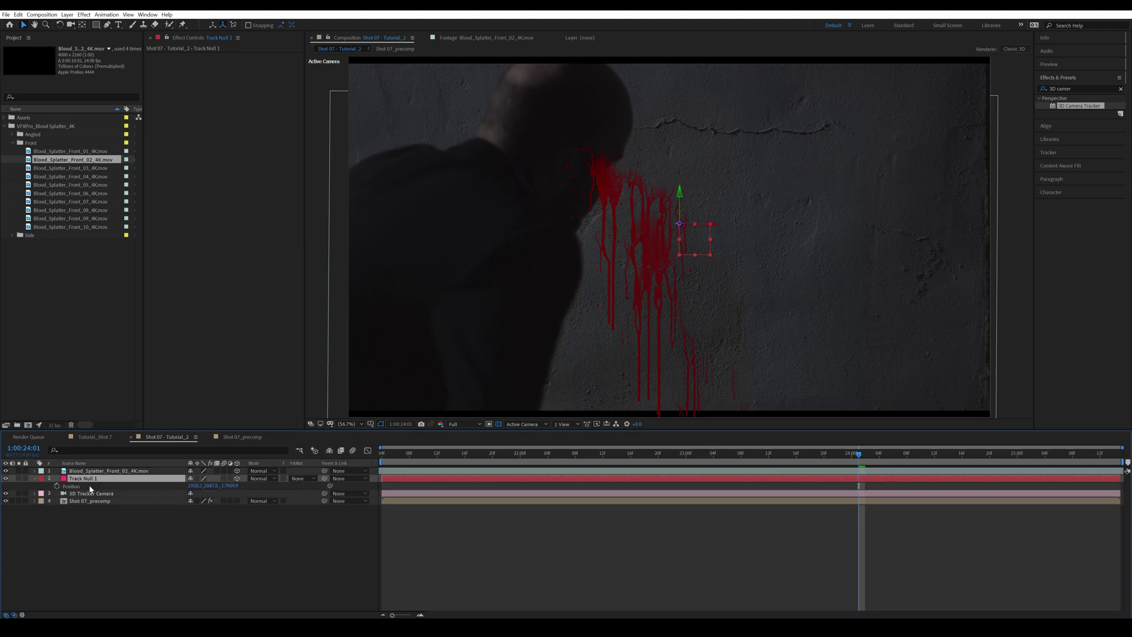
left_click(91, 487)
left_click(114, 471)
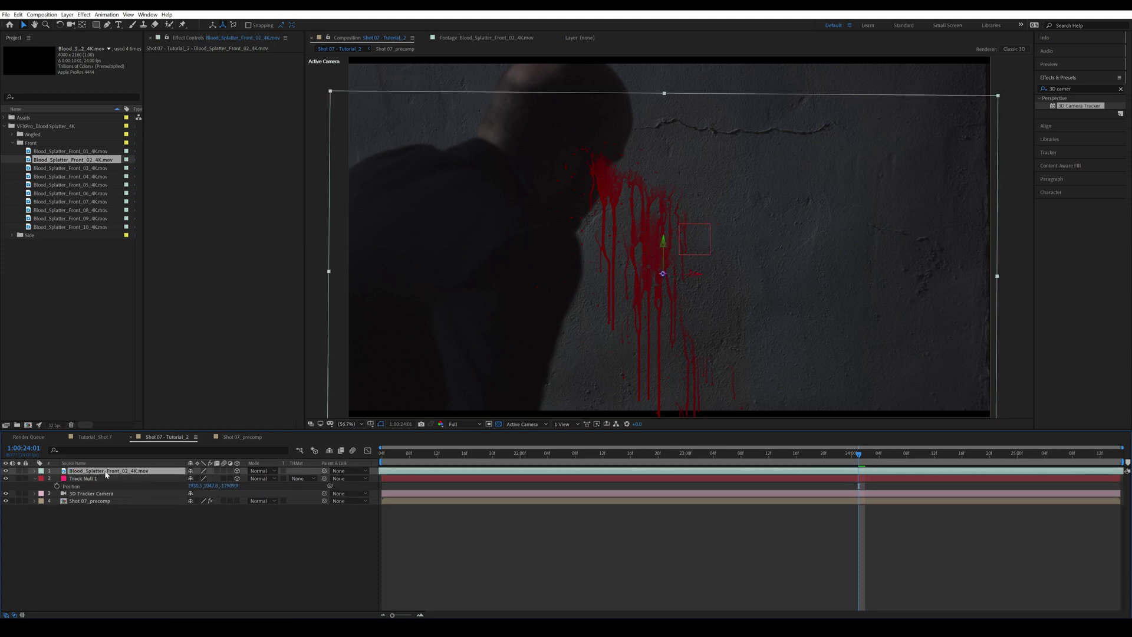
key("ctrl+grave")
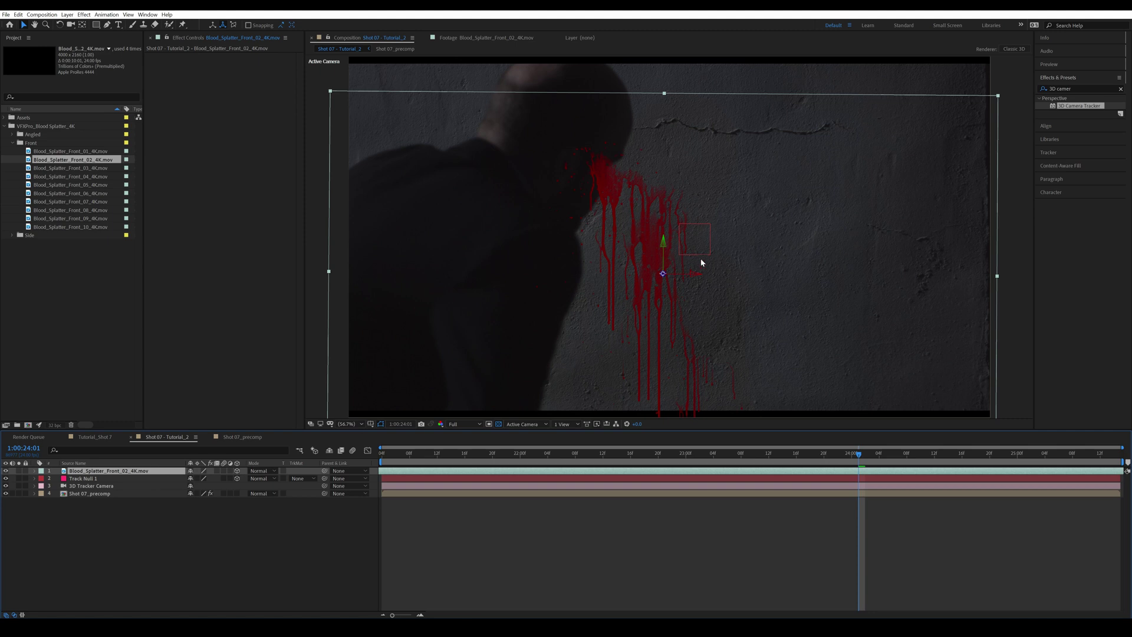
key("space")
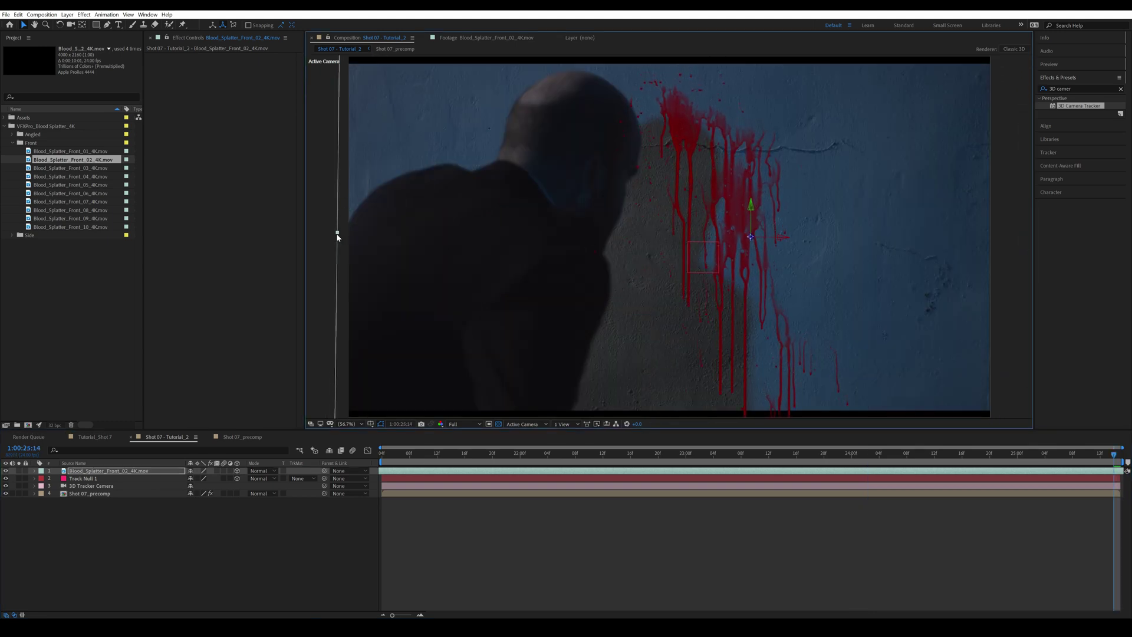
left_click_drag(338, 237, 331, 237)
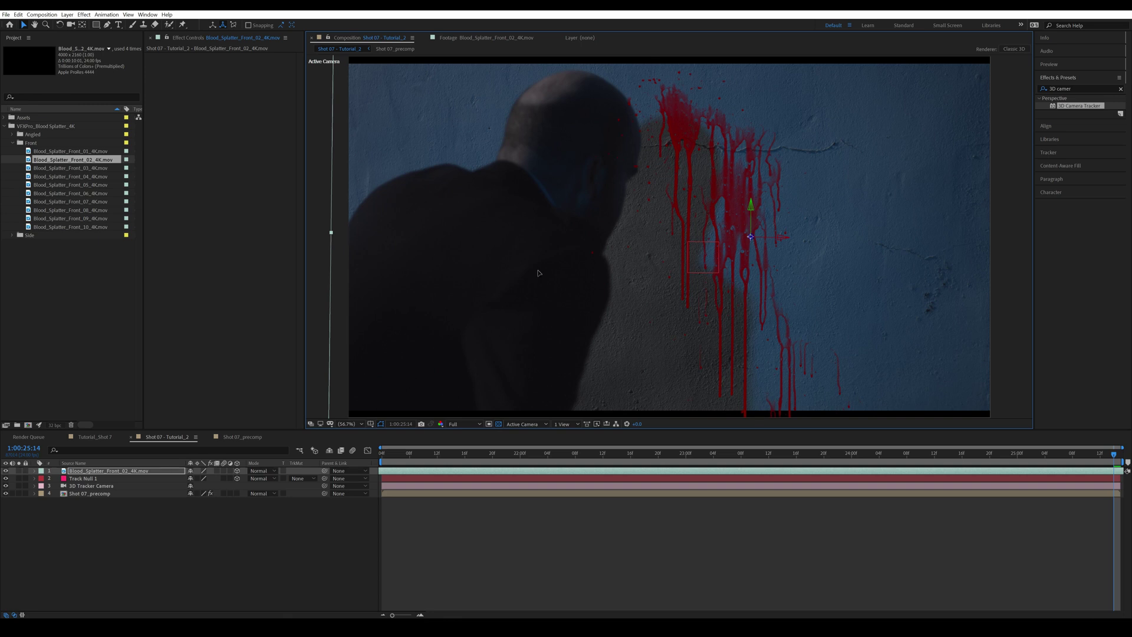
- Set the Front_02 blood layer to Overlay mode and preview the shot
left_click(118, 473)
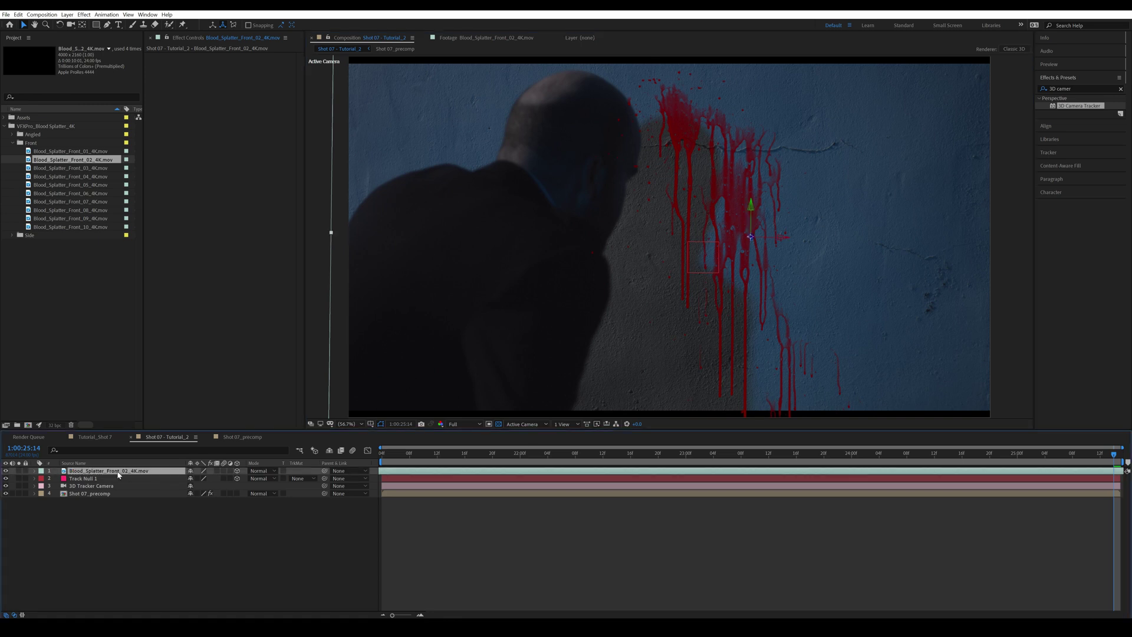
left_click(259, 474)
left_click(277, 262)
left_click(756, 296)
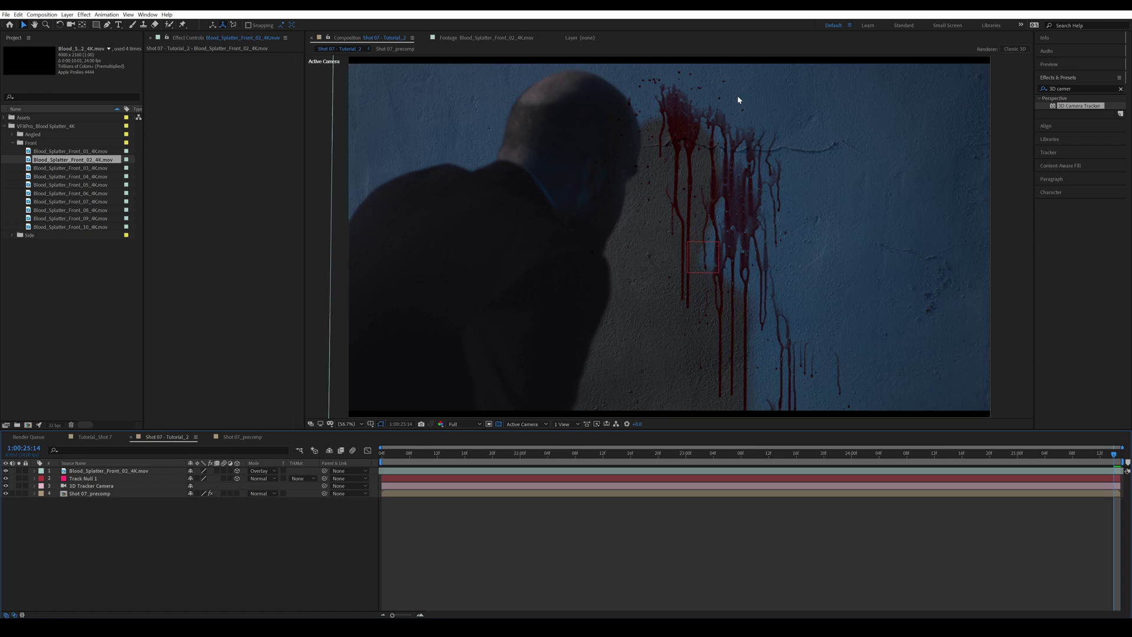
key("space")
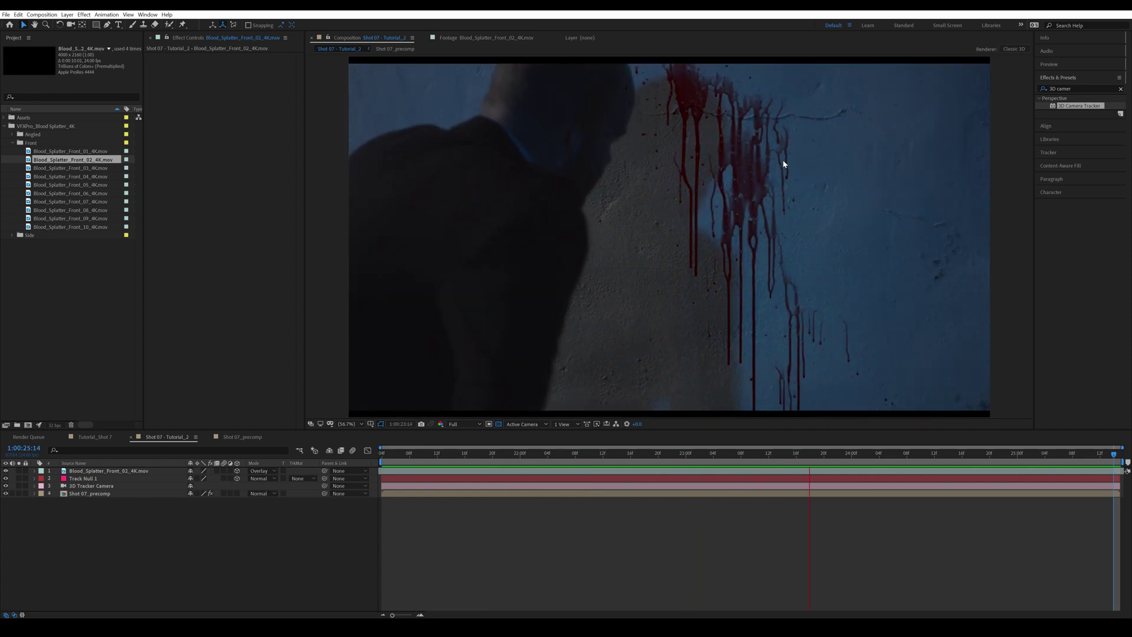
key("space")
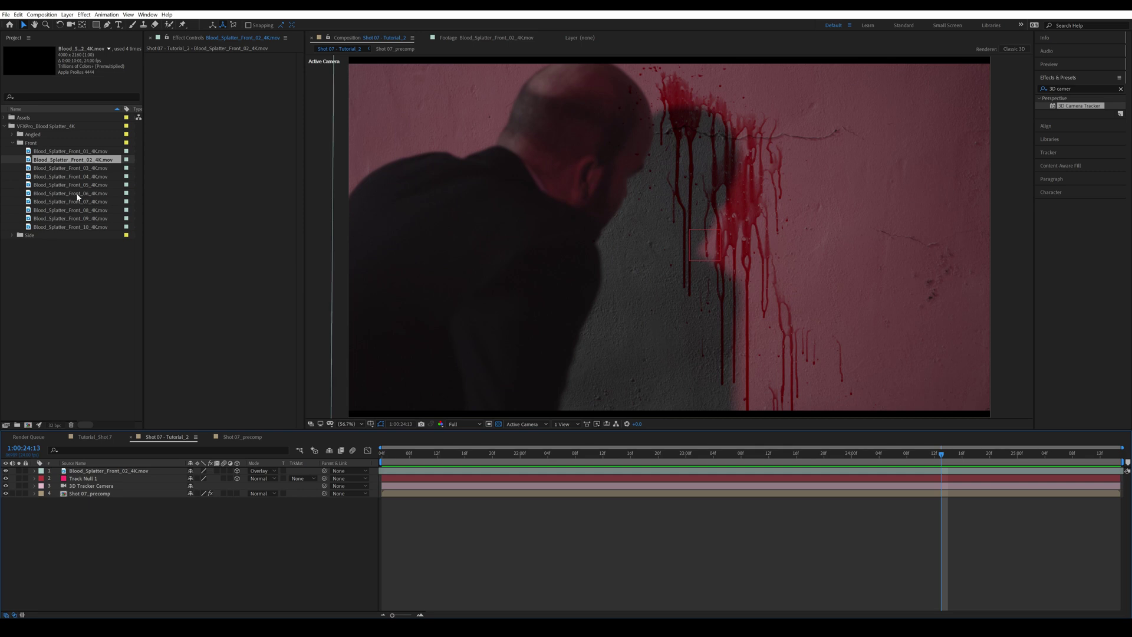
- Add Blood_Splatter_Front_06_4K.mov and freeze it on the current frame
left_click_drag(78, 193, 135, 473)
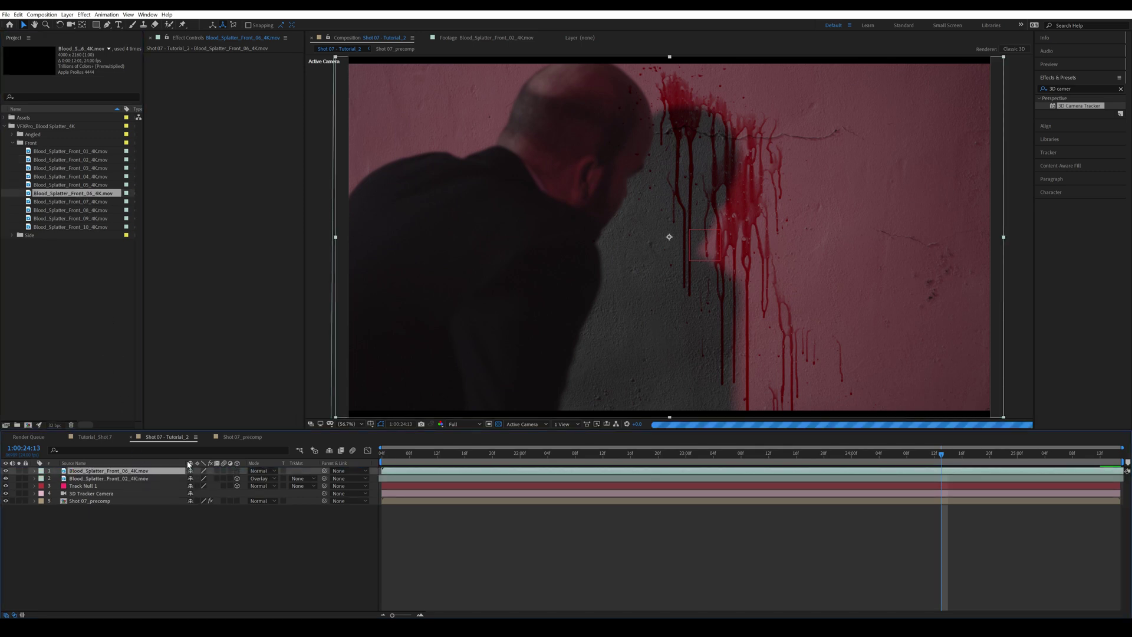
left_click(18, 471)
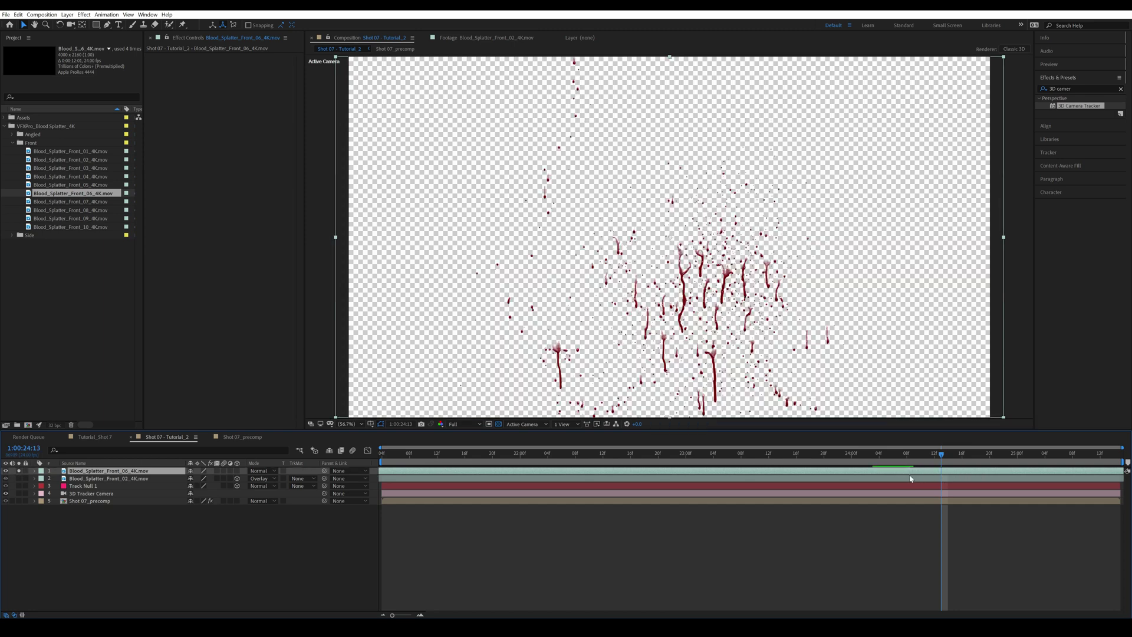
right_click(927, 472)
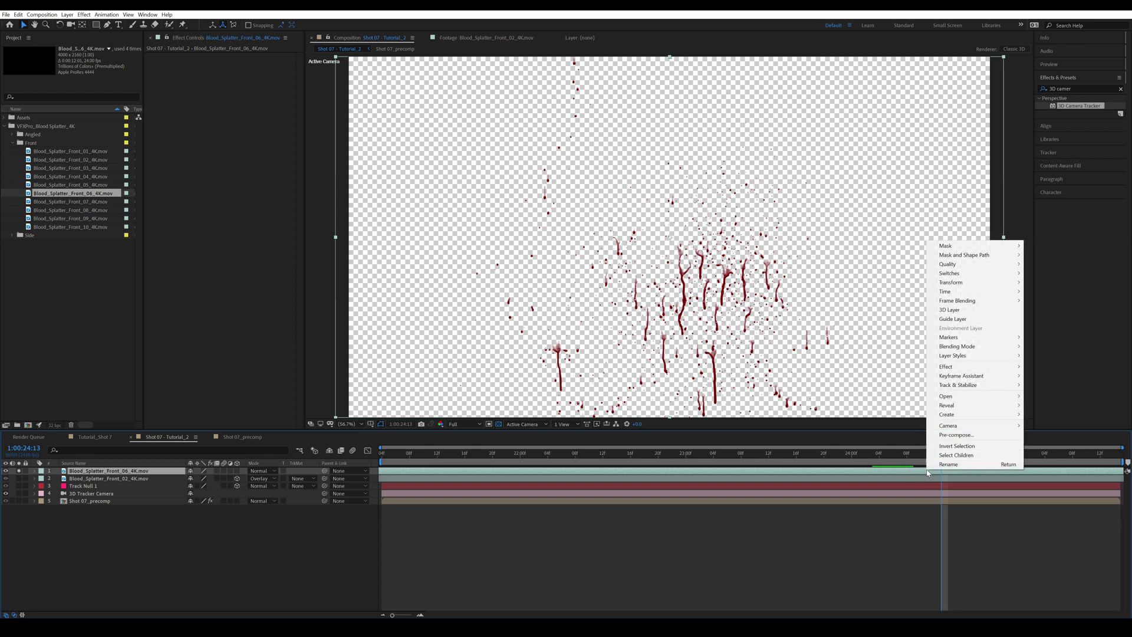
mouse_move(998, 297)
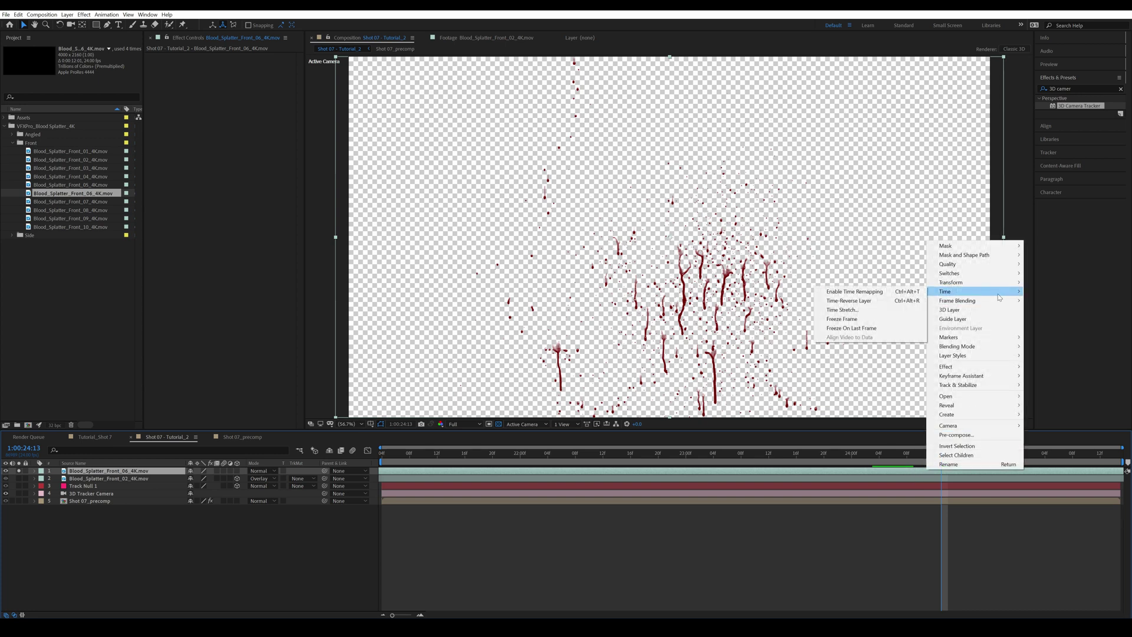
left_click(849, 319)
left_click(19, 470)
left_click(34, 470)
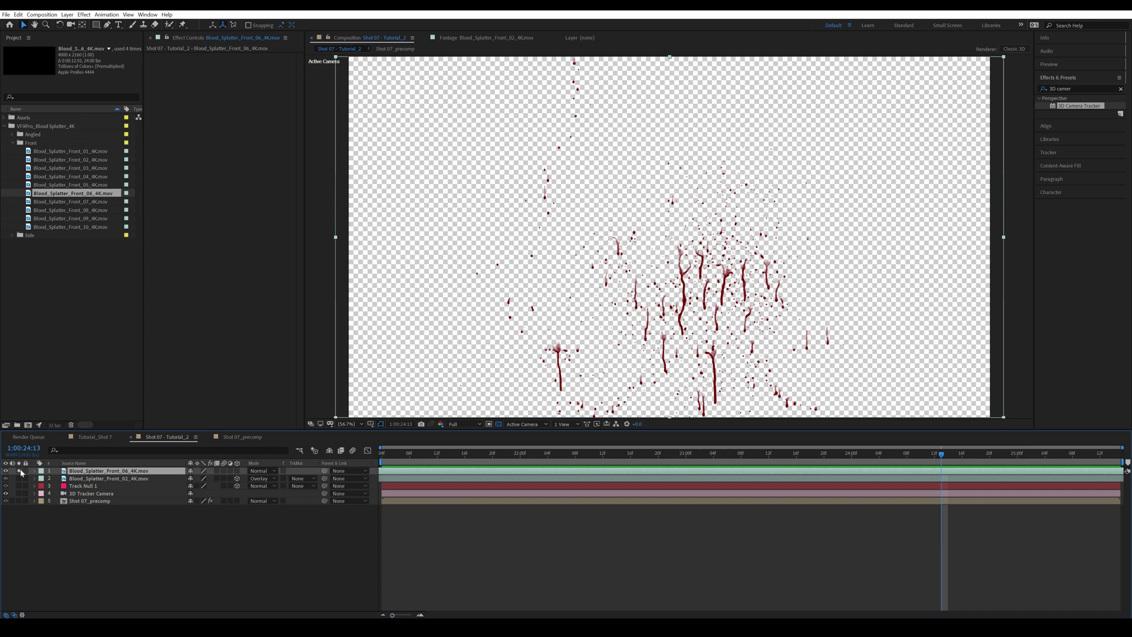
- Make the Front_06 splatter 3D, shift it right and slightly up, and blend it in Overlay
left_click(237, 470)
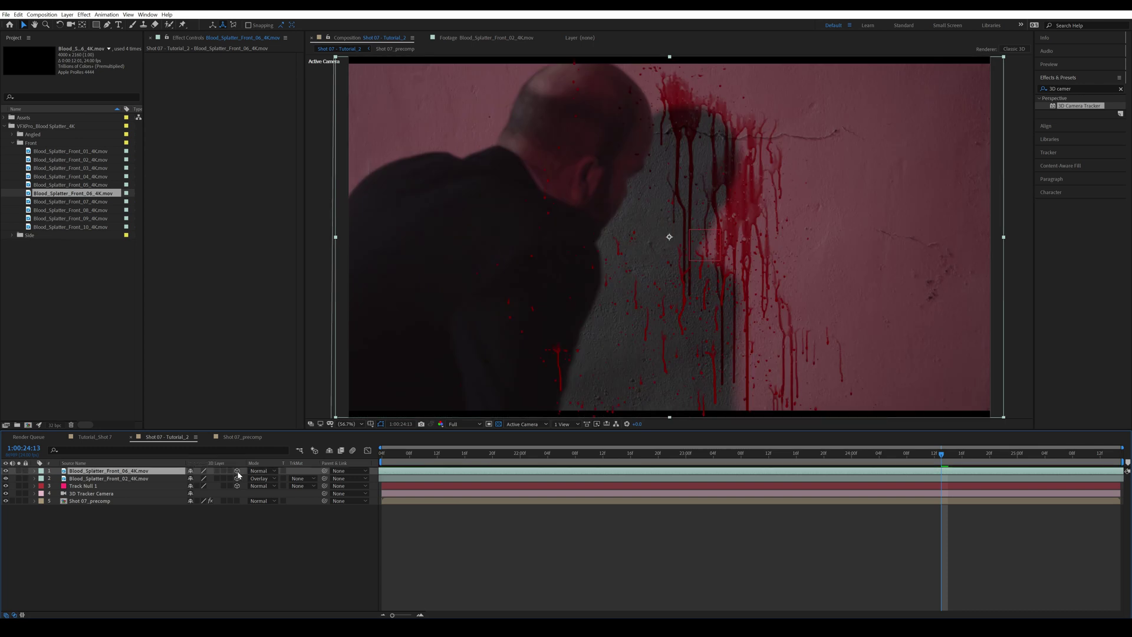
left_click_drag(386, 280, 538, 279)
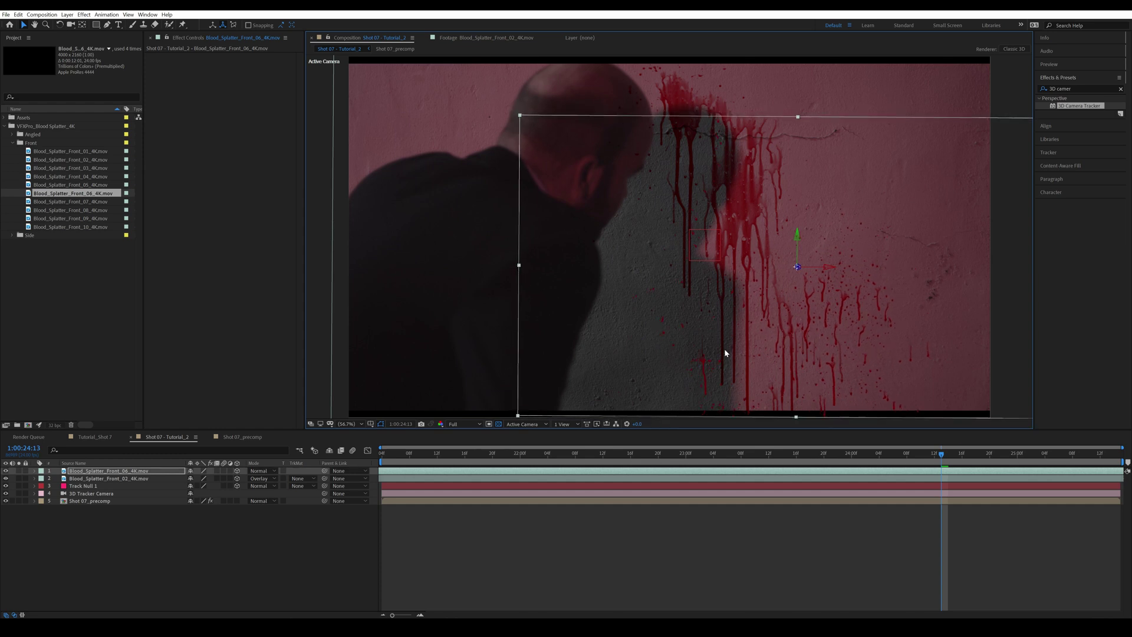
left_click_drag(658, 330, 657, 320)
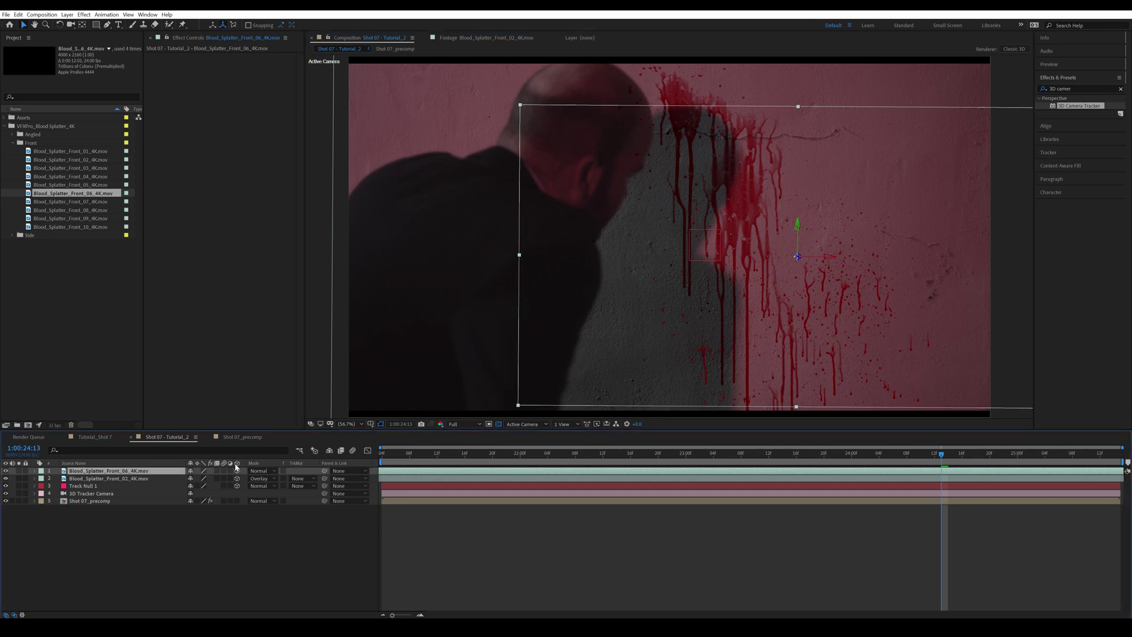
left_click(264, 472)
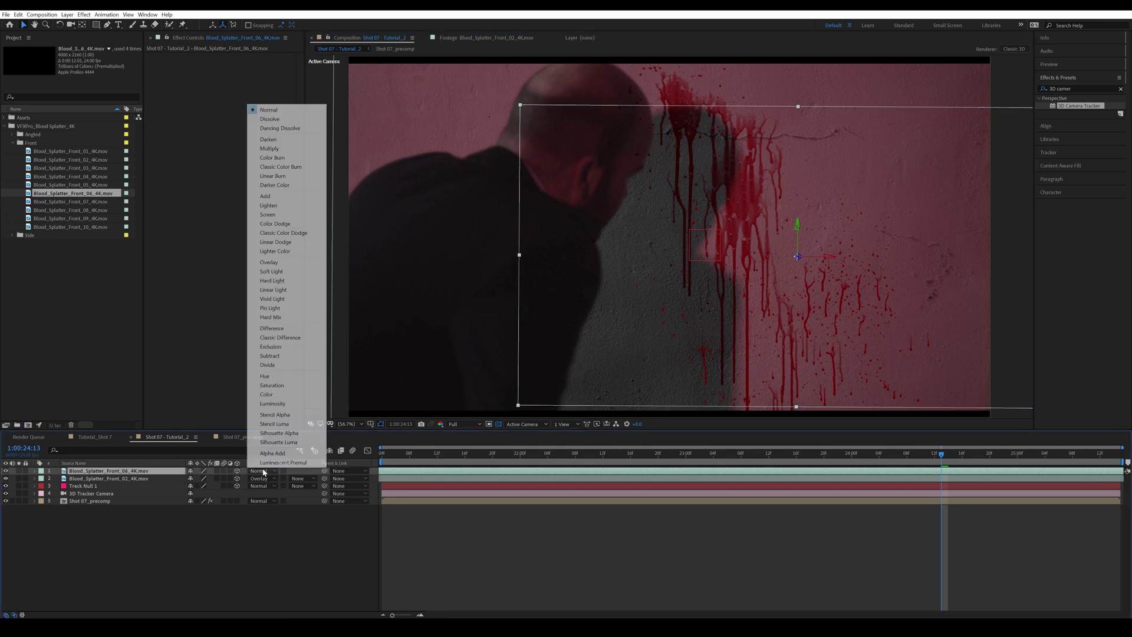
left_click(282, 263)
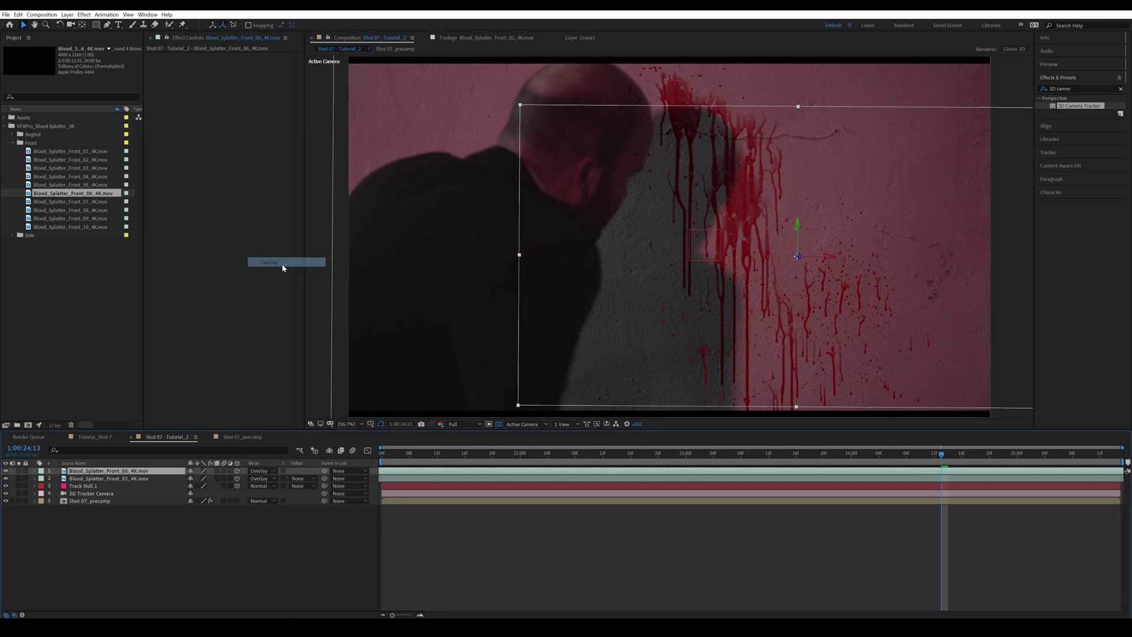
- Add Blood_Splatter_Front_07_4K.mov to the top of the comp and freeze it on the current frame
left_click(75, 202)
left_click_drag(75, 205, 130, 472)
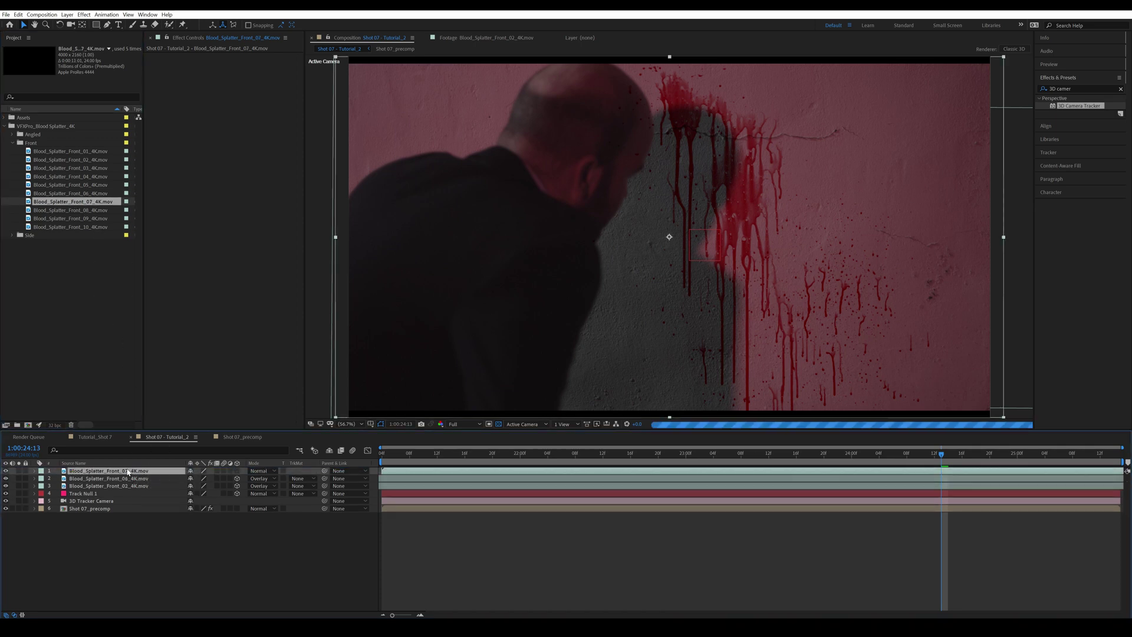
left_click(19, 471)
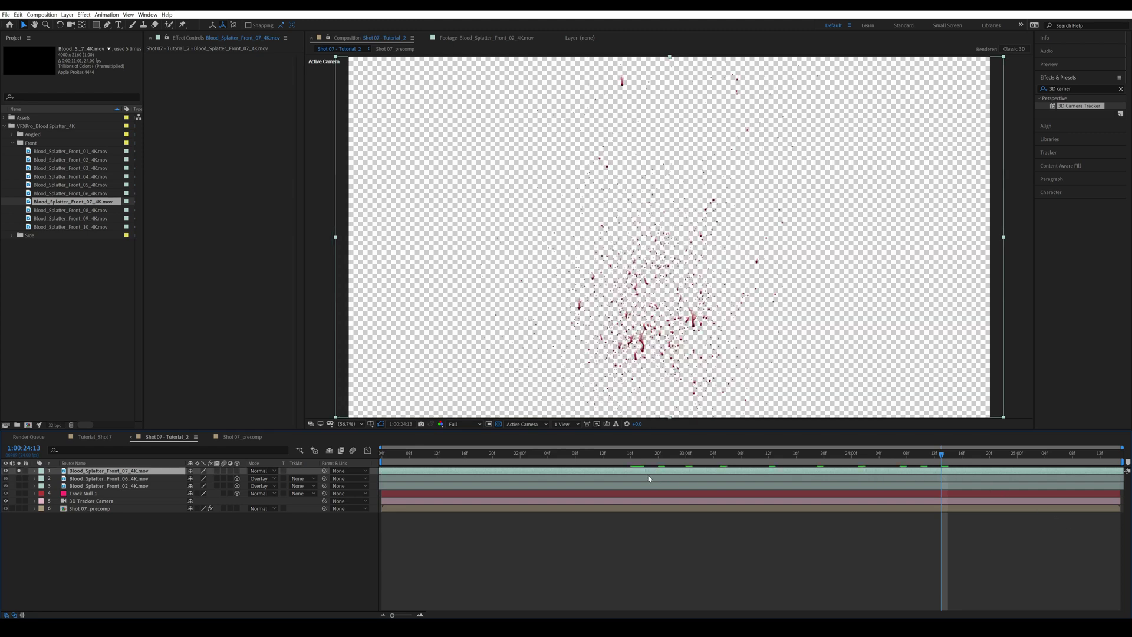
right_click(933, 474)
mouse_move(973, 293)
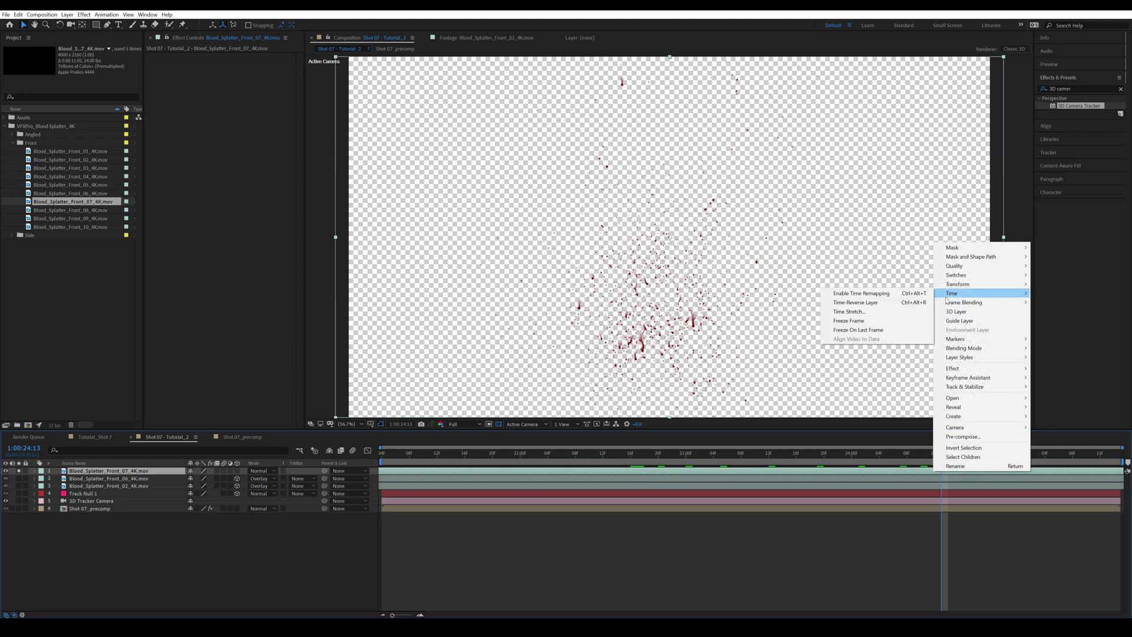
left_click(877, 321)
left_click(18, 470)
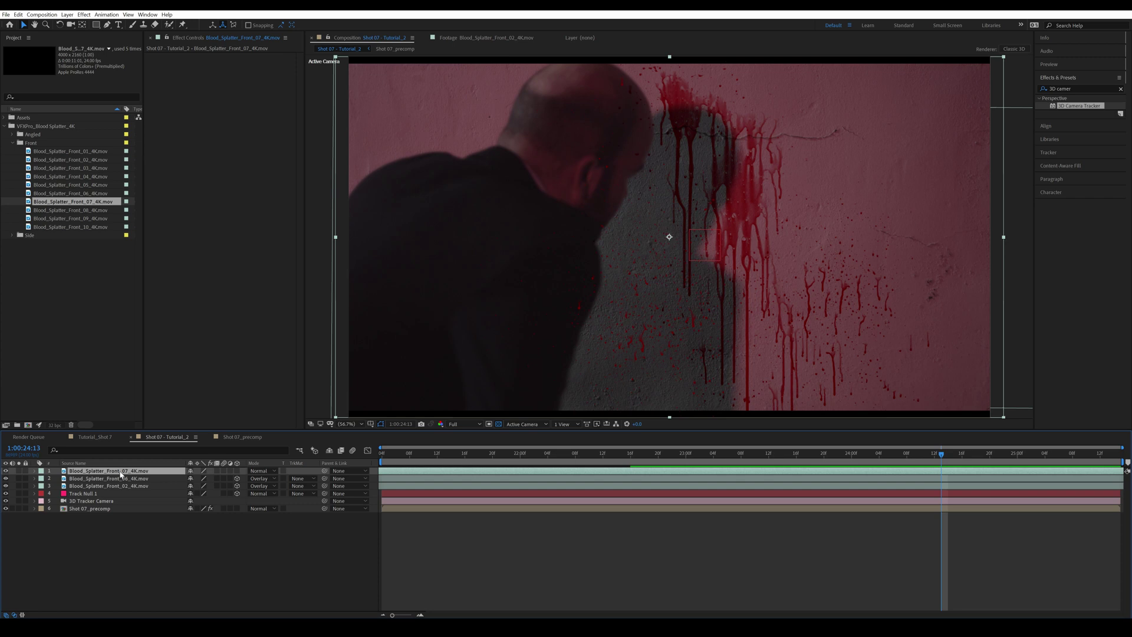
- Make Front_07 a 3D layer, move it up the wall, shrink it slightly, and blend it in Overlay
left_click(237, 471)
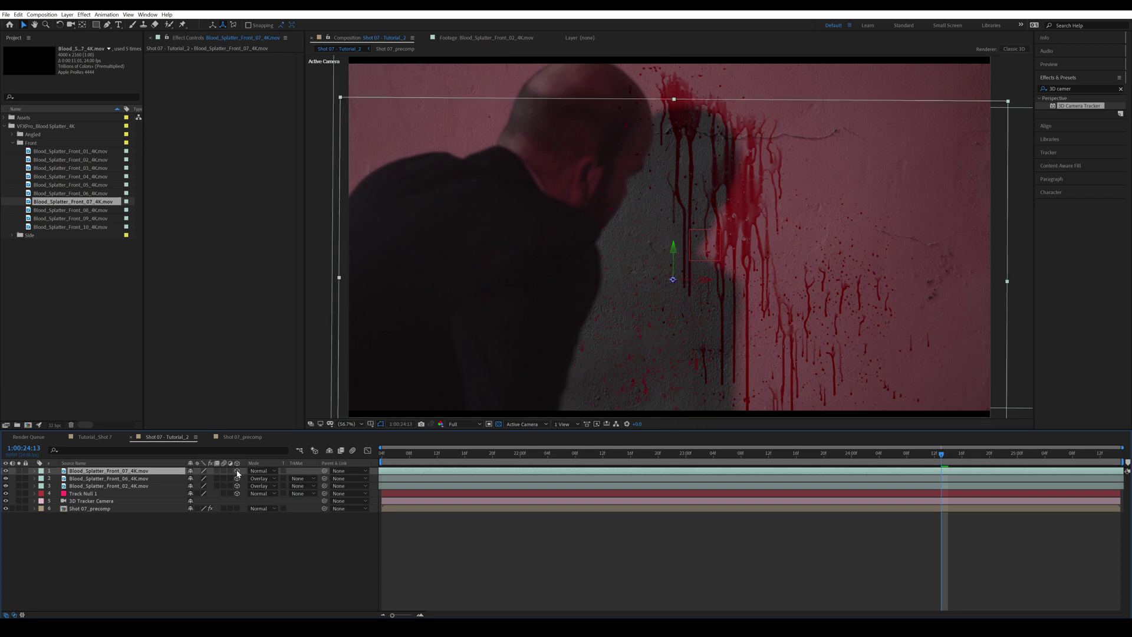
left_click_drag(475, 333, 478, 297)
left_click_drag(342, 231, 377, 240)
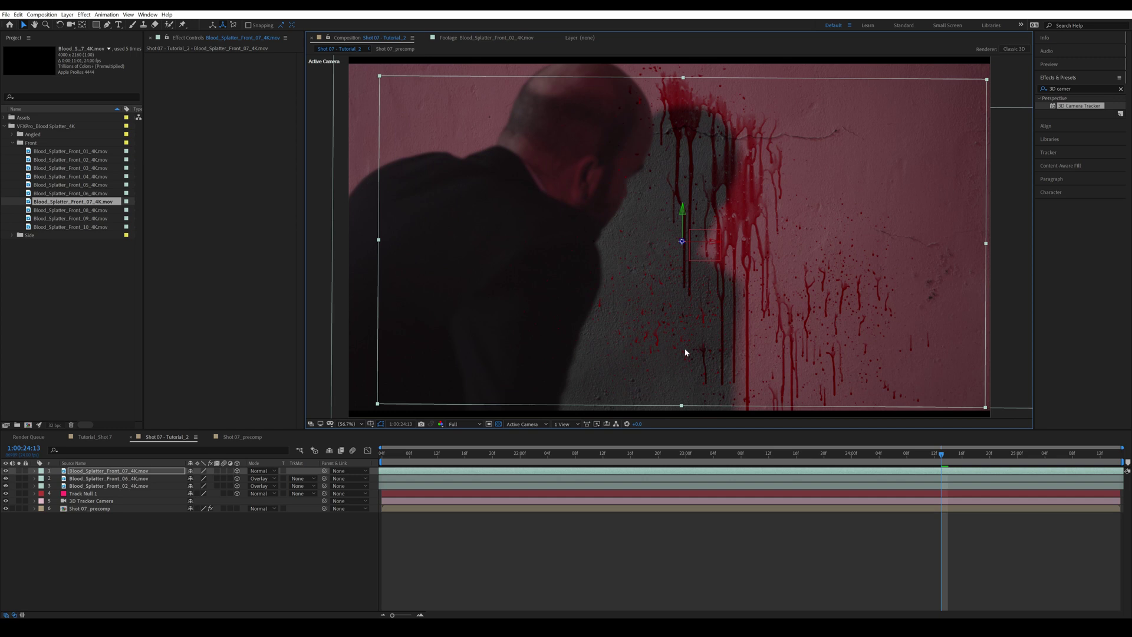
left_click(266, 471)
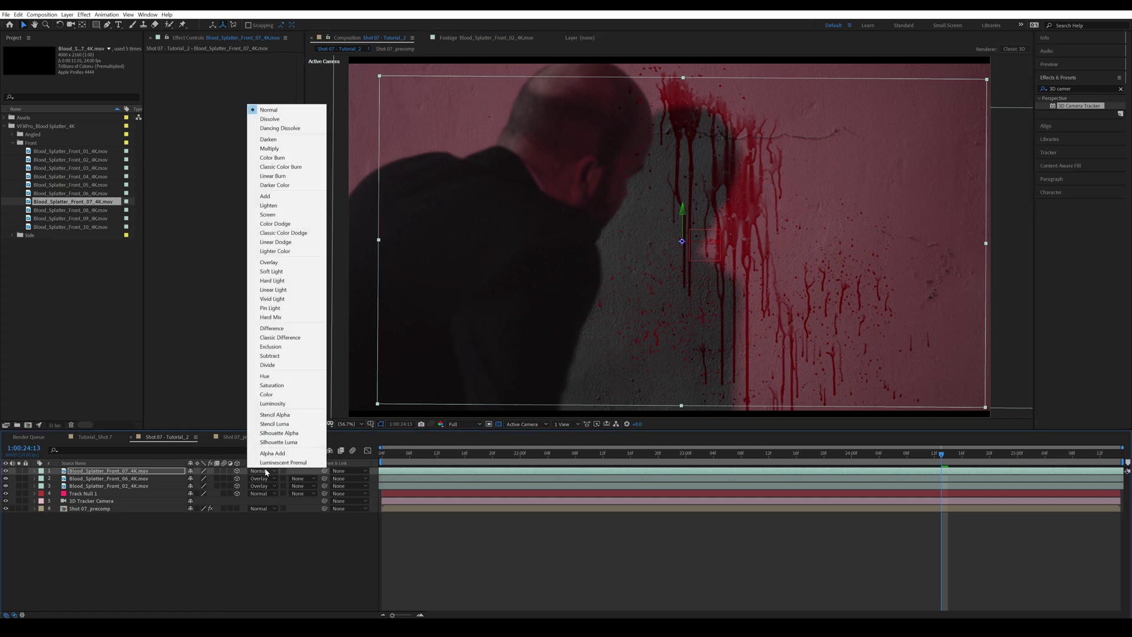
left_click(277, 262)
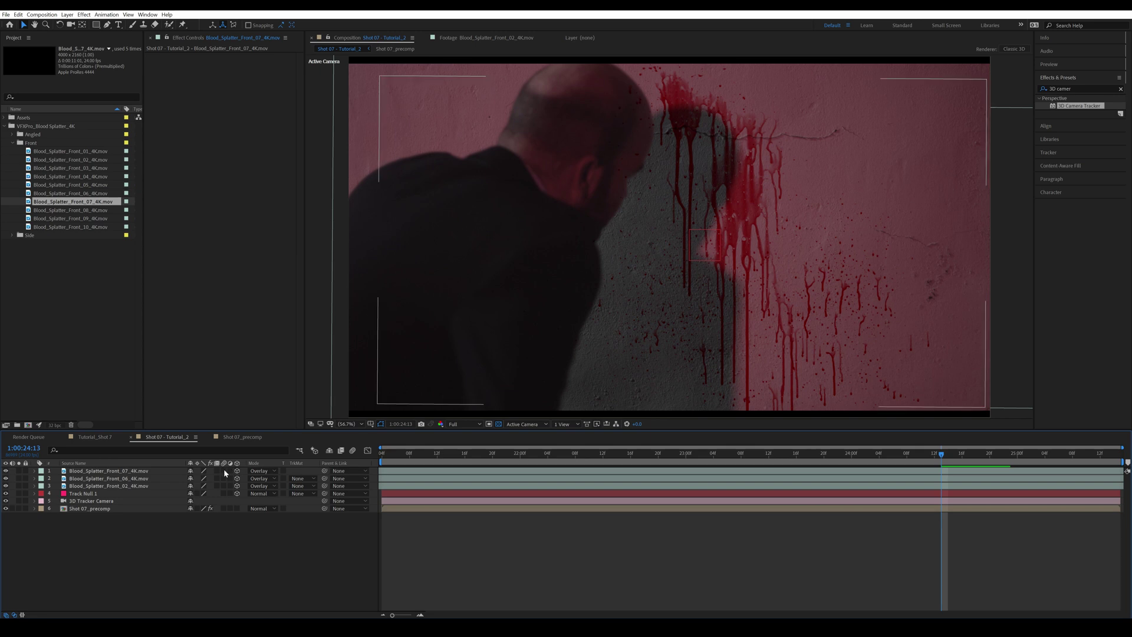
- Enable motion blur on blood splatter layers 1–3, then deselect all layers
left_click_drag(224, 471, 223, 486)
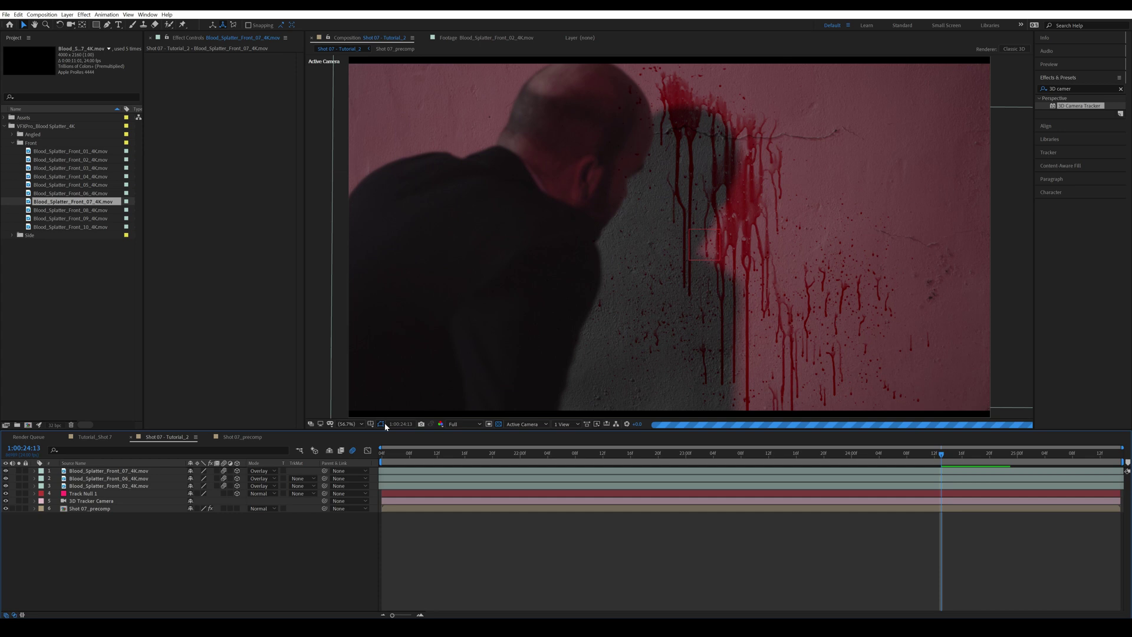
left_click(109, 501)
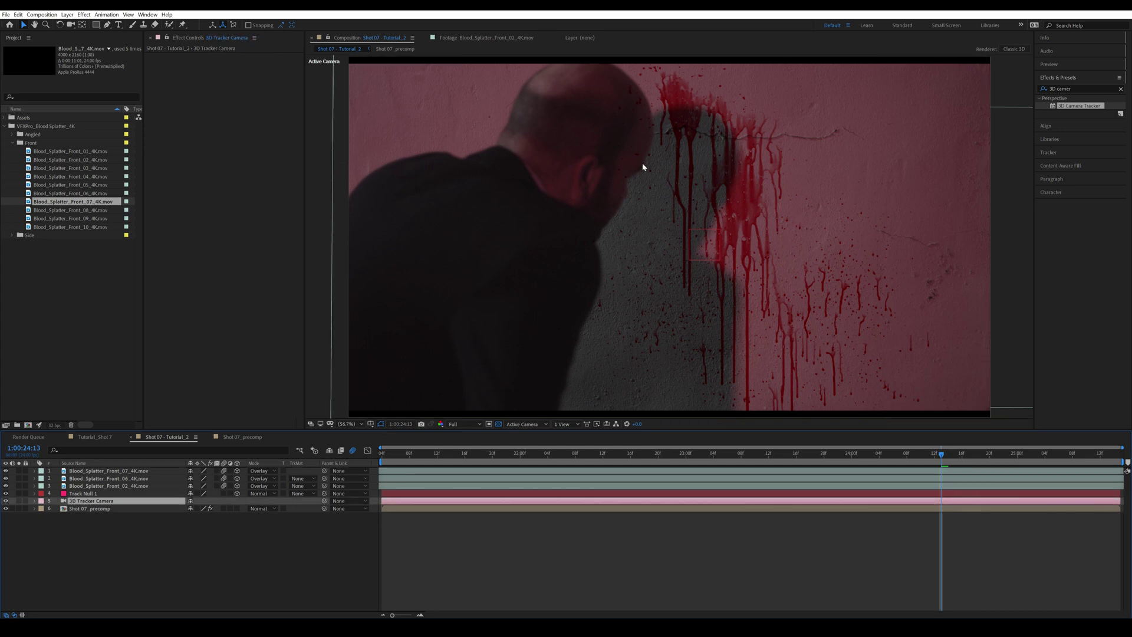
key("ctrl+shift+a")
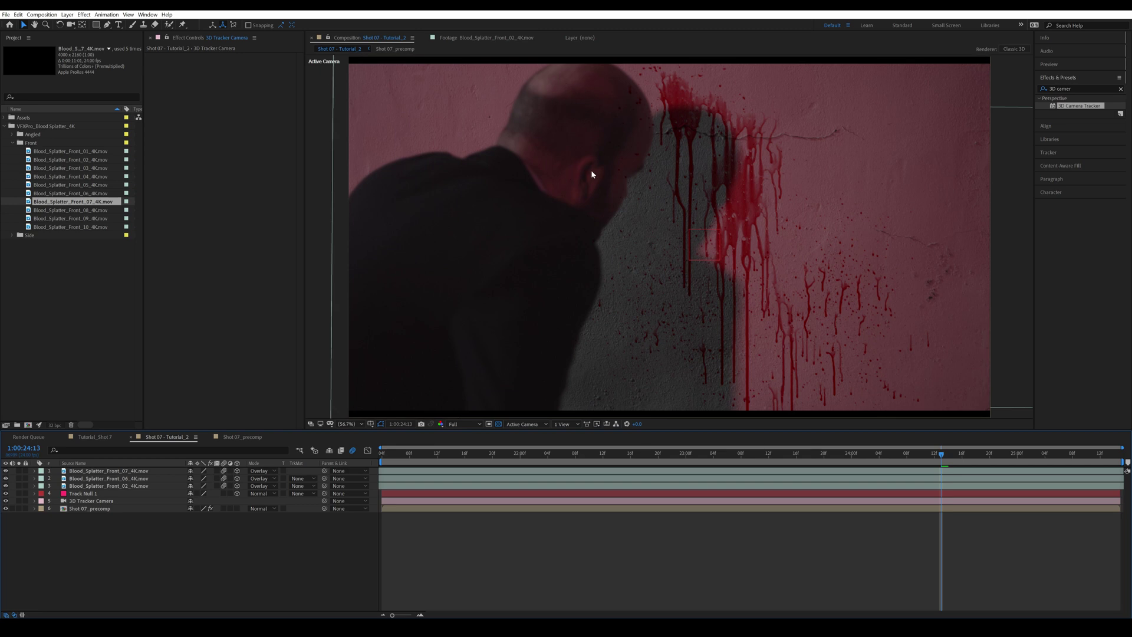
- Duplicate Shot 07_precomp, move the copy to the top, and remove its camera tracker effect
left_click(106, 25)
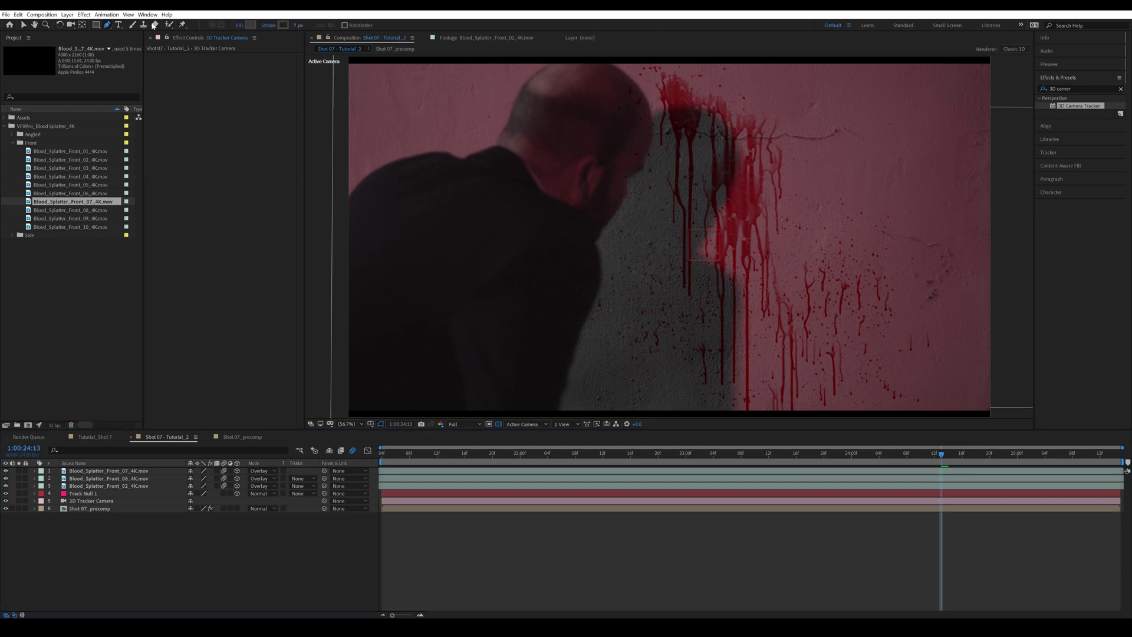
left_click(89, 511)
key("ctrl+d")
left_click_drag(105, 513, 90, 470)
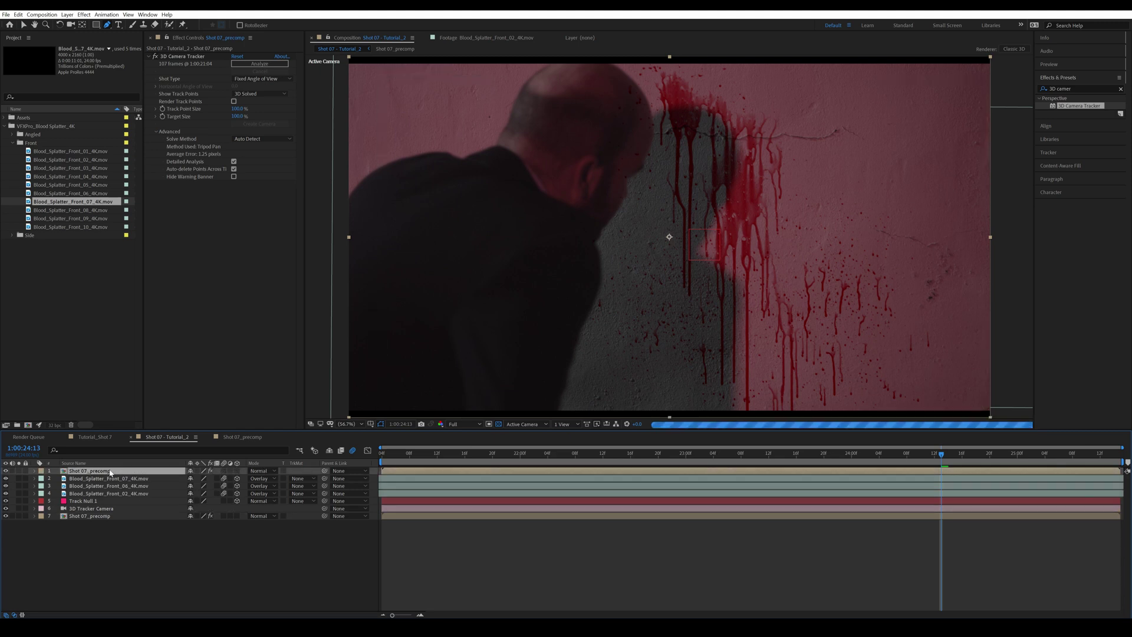
left_click(182, 56)
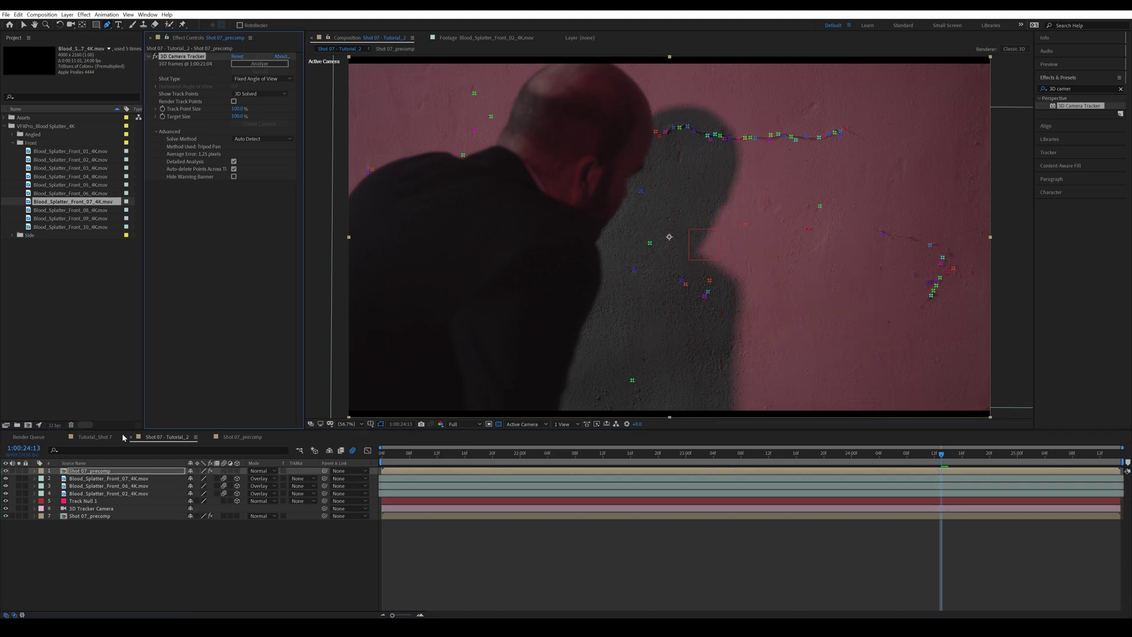
left_click(287, 249)
- Trace Pen mask points along the outline of the actor's head on the copy
scroll(650, 161, "up", 5)
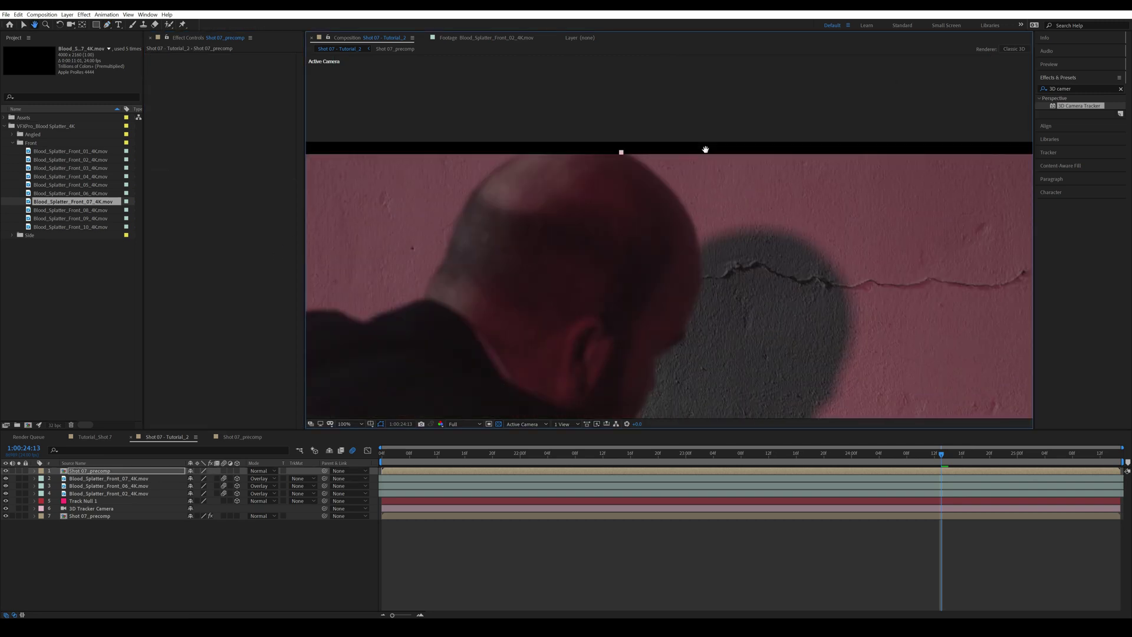
left_click(603, 209)
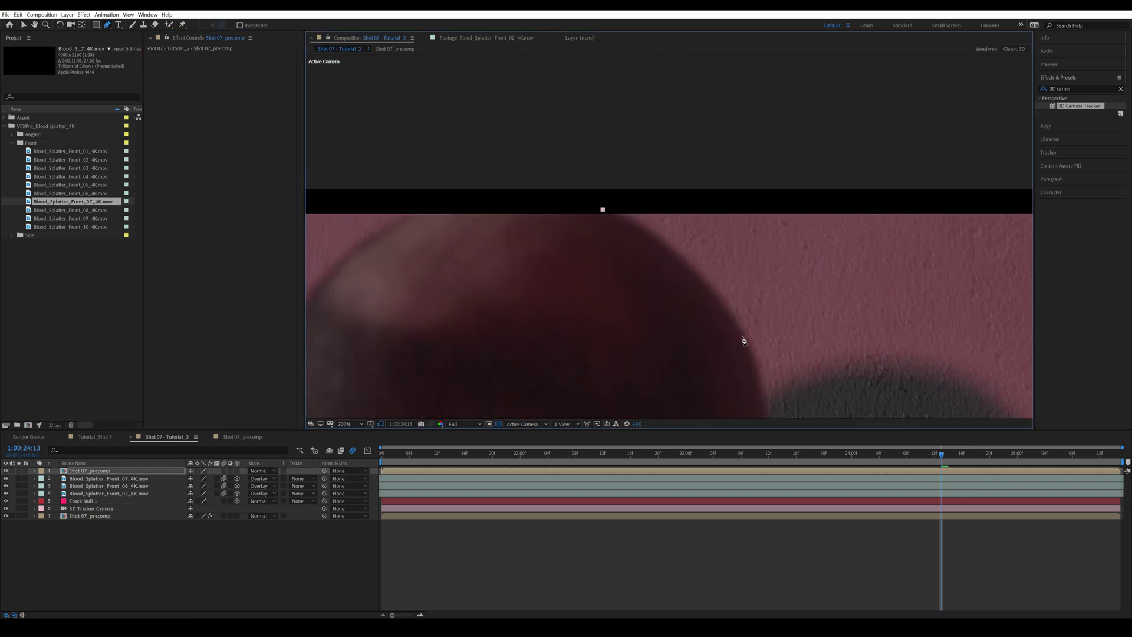
left_click_drag(742, 332, 771, 404)
left_click_drag(806, 220, 718, 30)
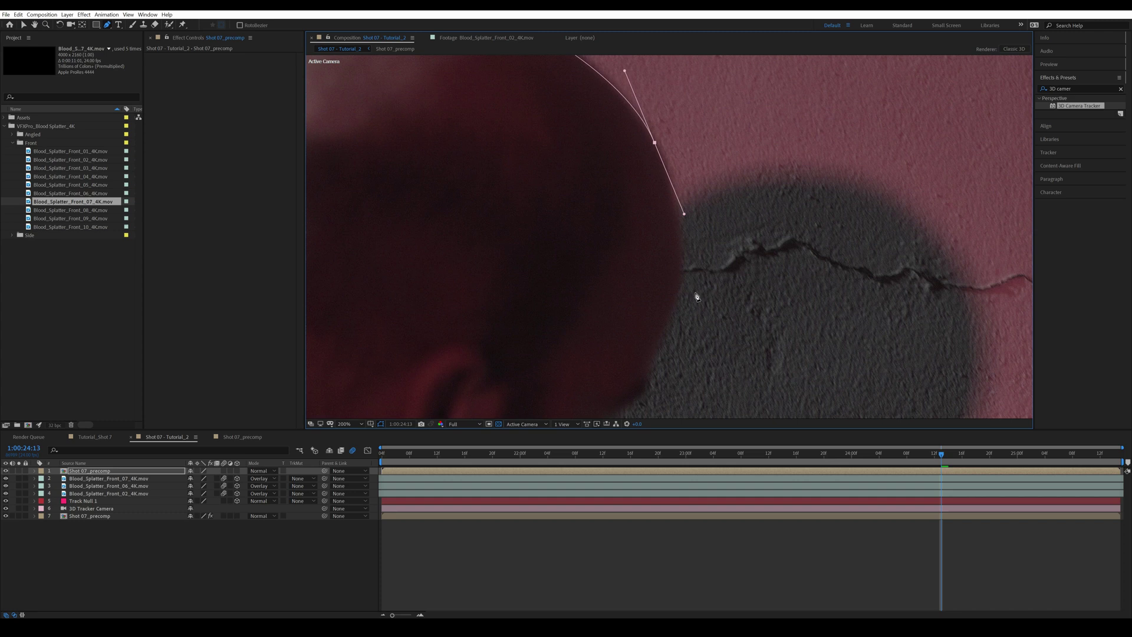
left_click_drag(670, 312, 650, 348)
left_click(645, 385)
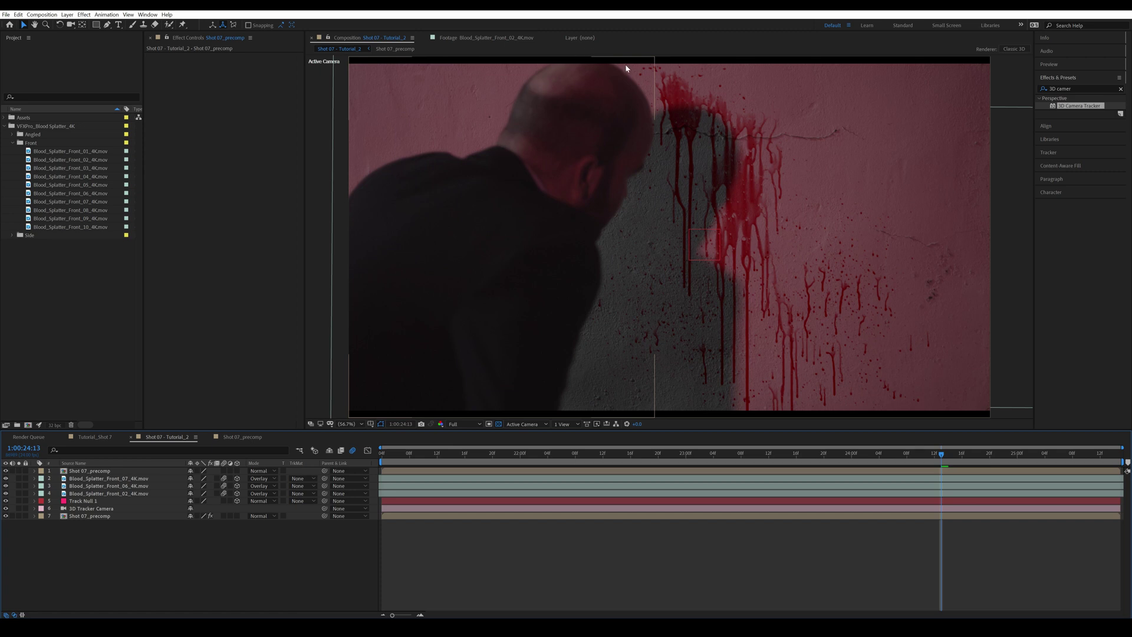
- Apply Brightness & Contrast to the Blood_Splatter_Front_02_4K.mov layer
left_click(126, 495)
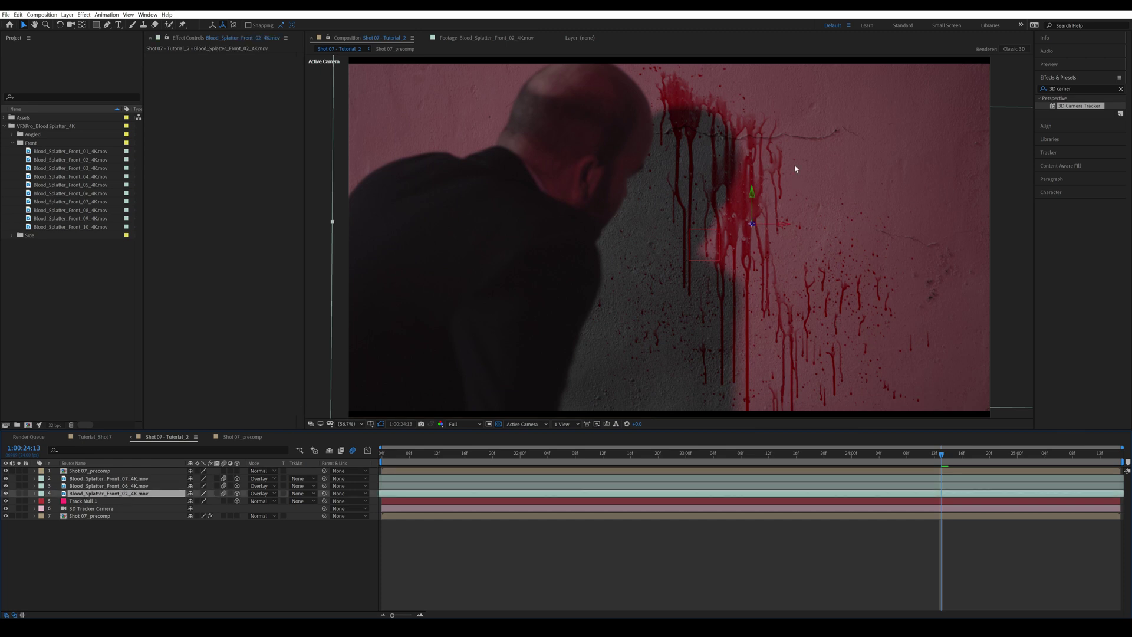
left_click(1079, 89)
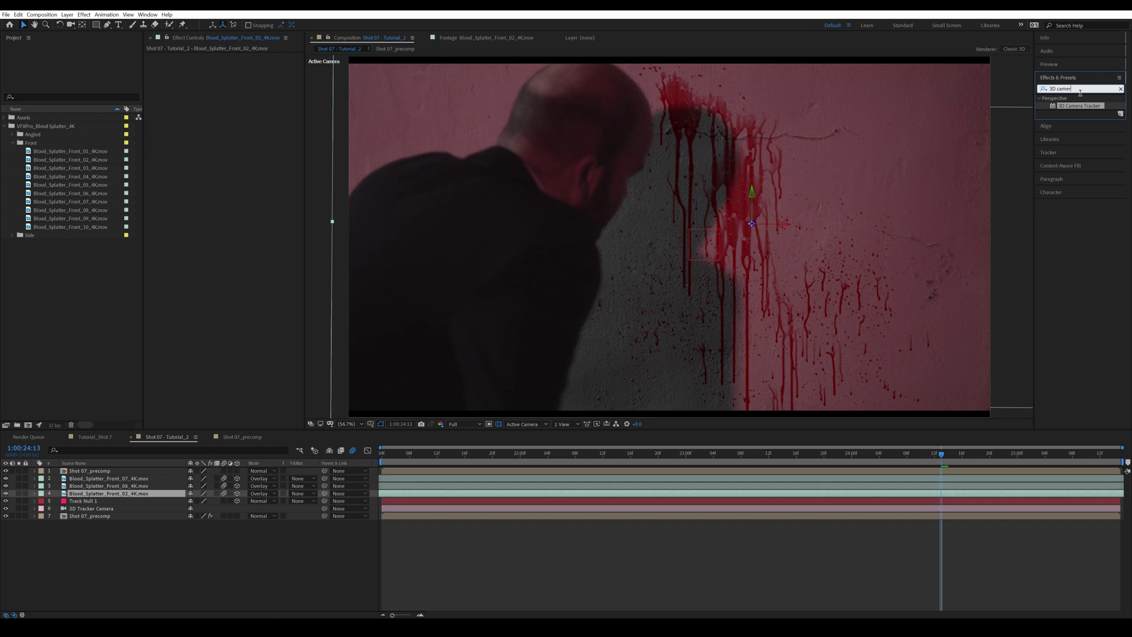
type("brightn")
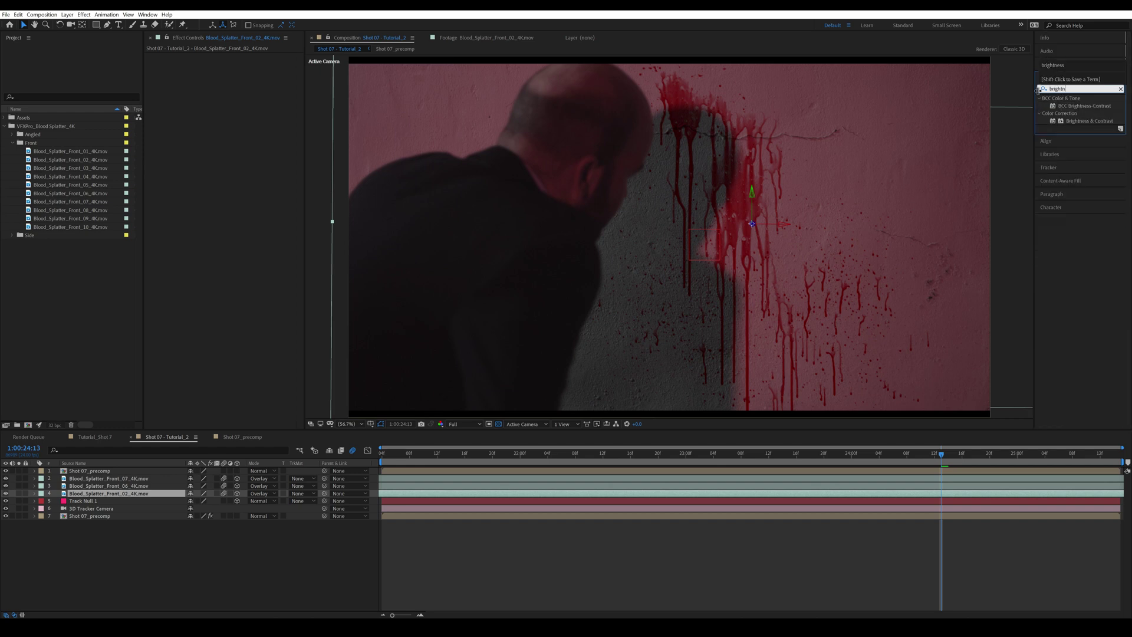
left_click_drag(1088, 126, 131, 498)
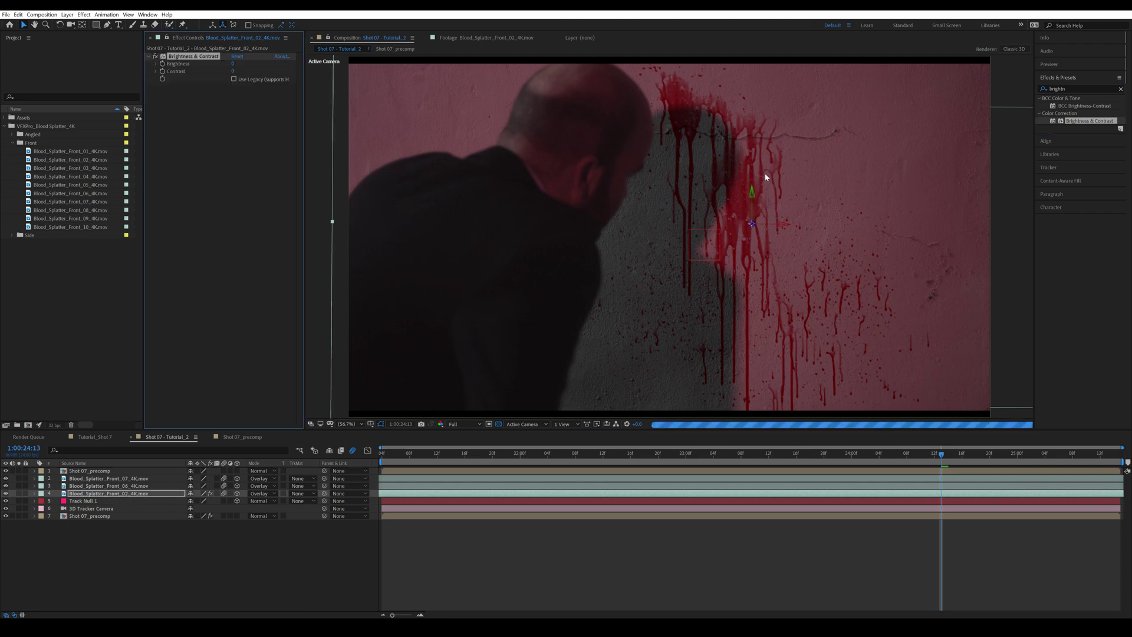
left_click(906, 453)
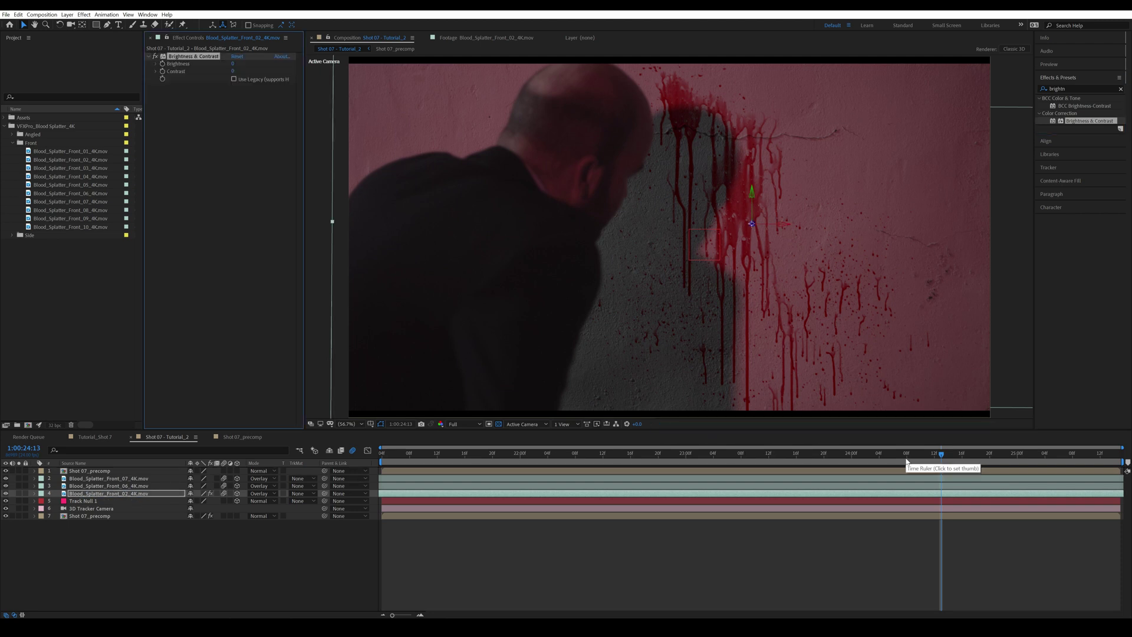
- Turn on Use Legacy and set Contrast to -20 and Brightness to 10
left_click(234, 80)
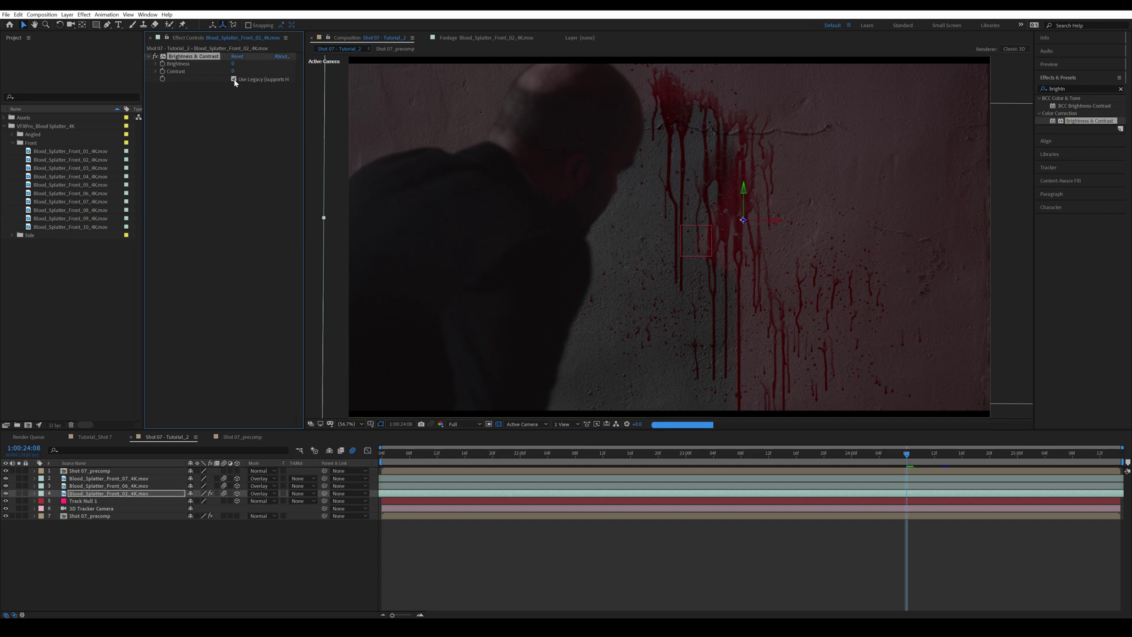
left_click(235, 72)
type("-20")
left_click(242, 121)
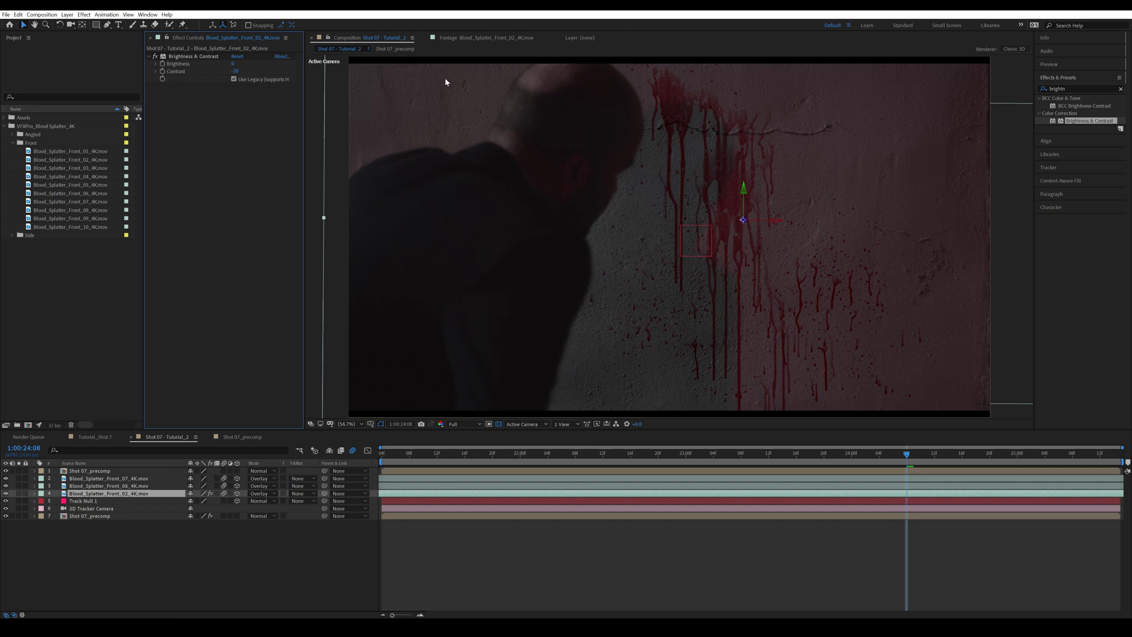
left_click(234, 64)
type("10")
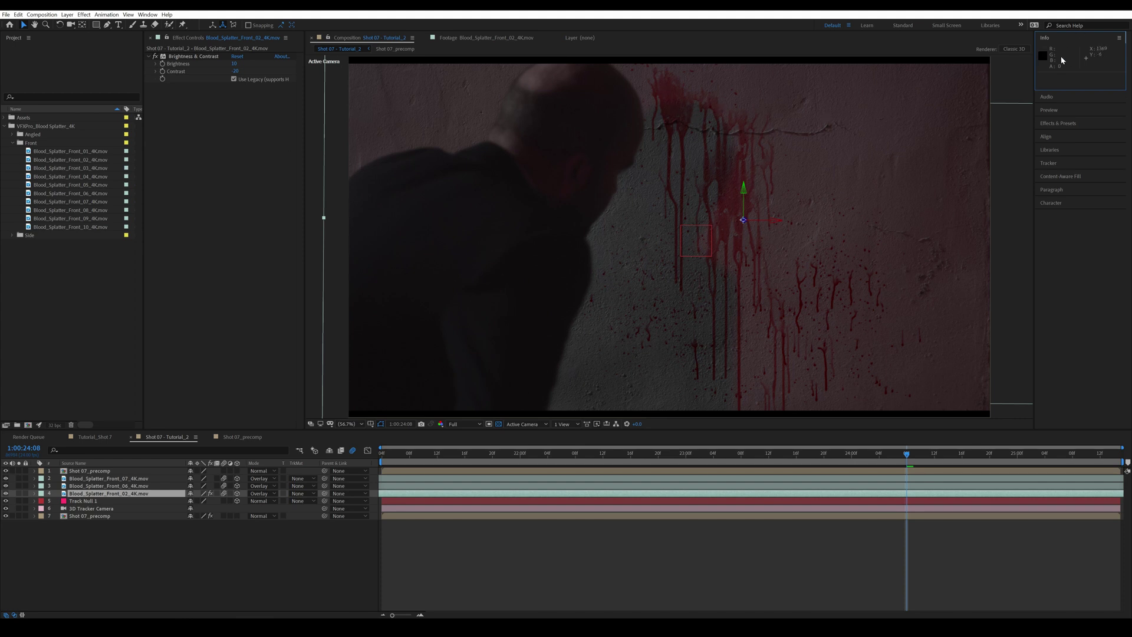
left_click(509, 409)
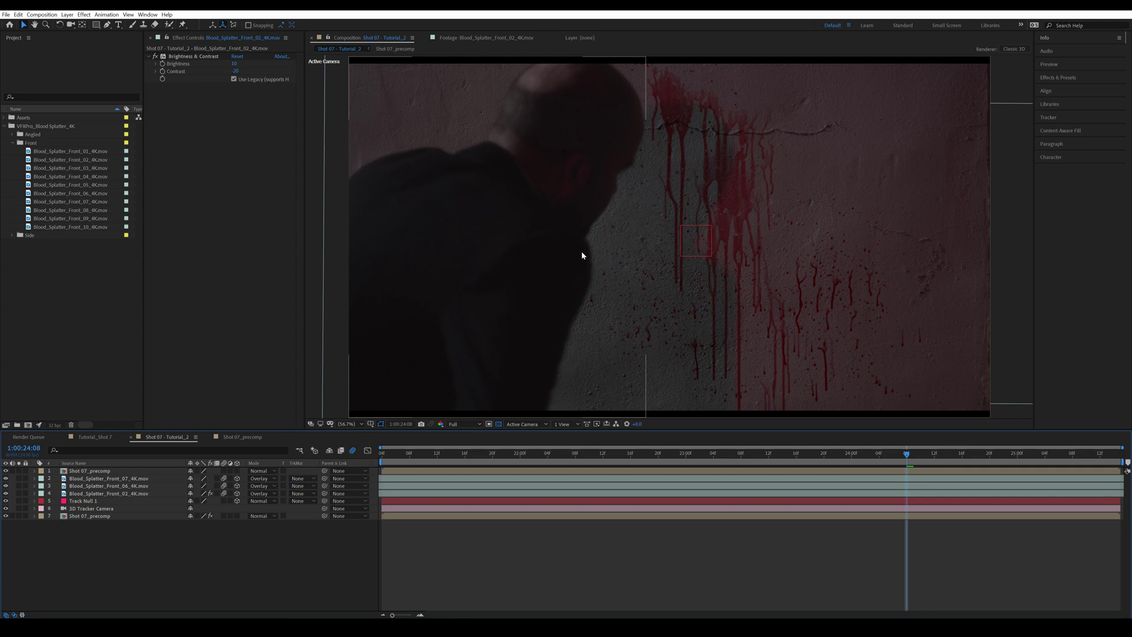
- Search 'curves' and apply Curves to the Blood_Splatter_Front_02 layer
left_click(140, 493)
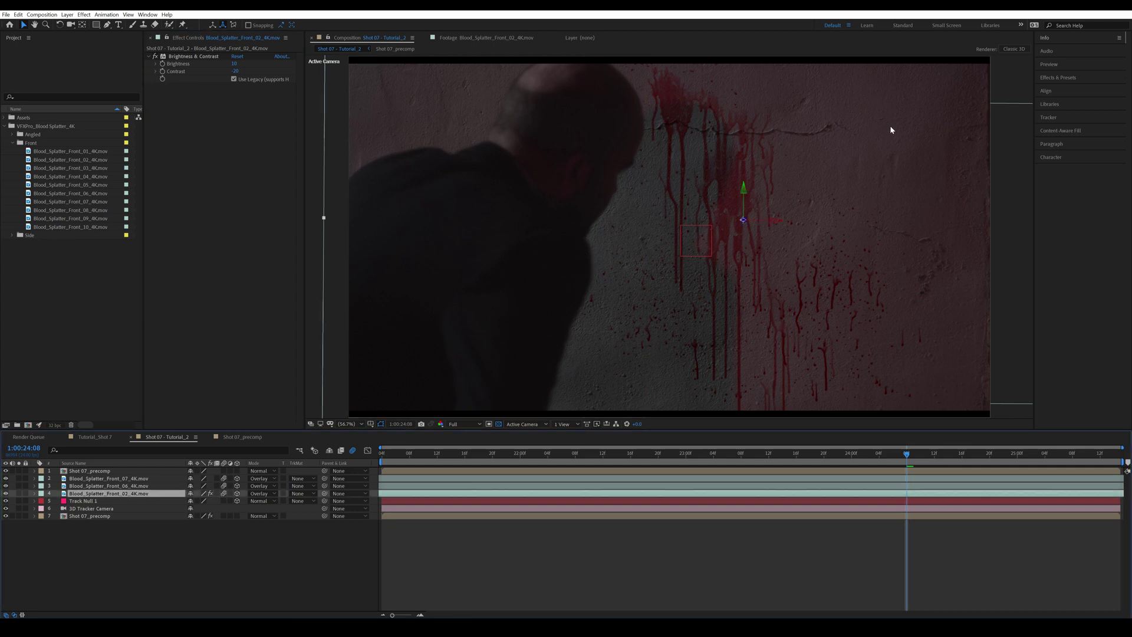
left_click(1069, 77)
double_click(1061, 88)
type("curves")
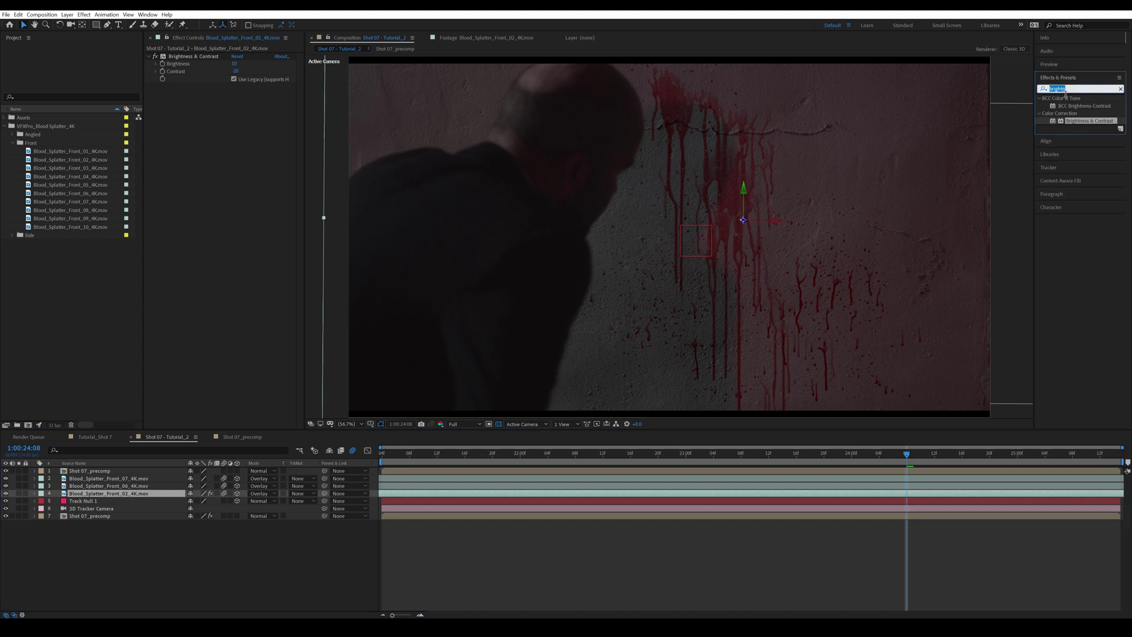
left_click_drag(1073, 143, 270, 128)
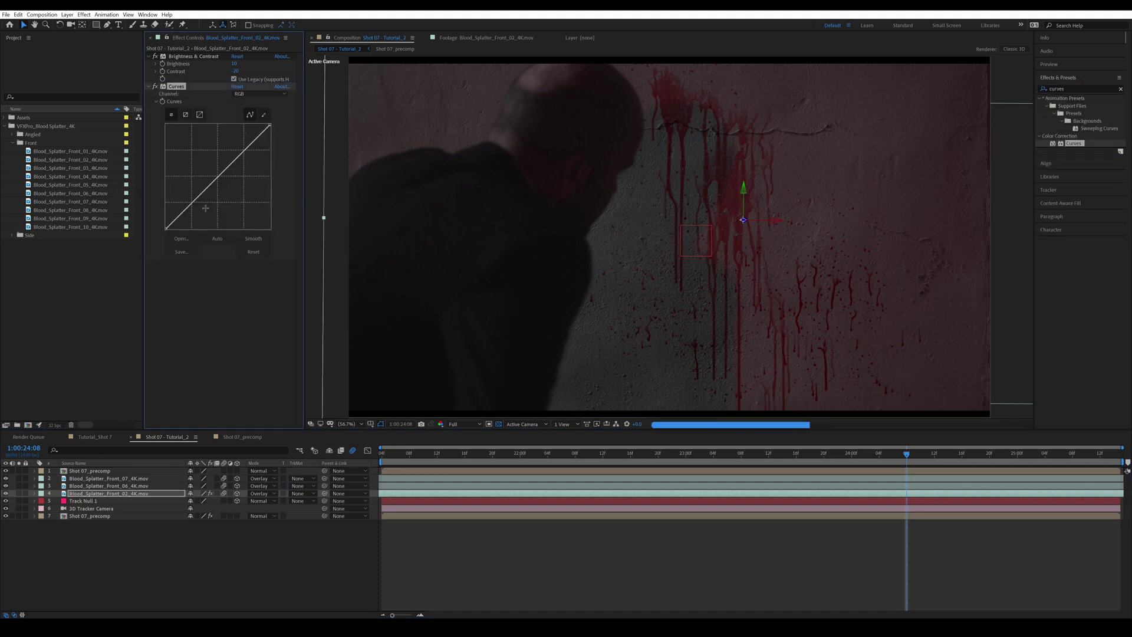
- Set the Curves channel to Red, add a curve point, then select both colour effects
left_click(259, 93)
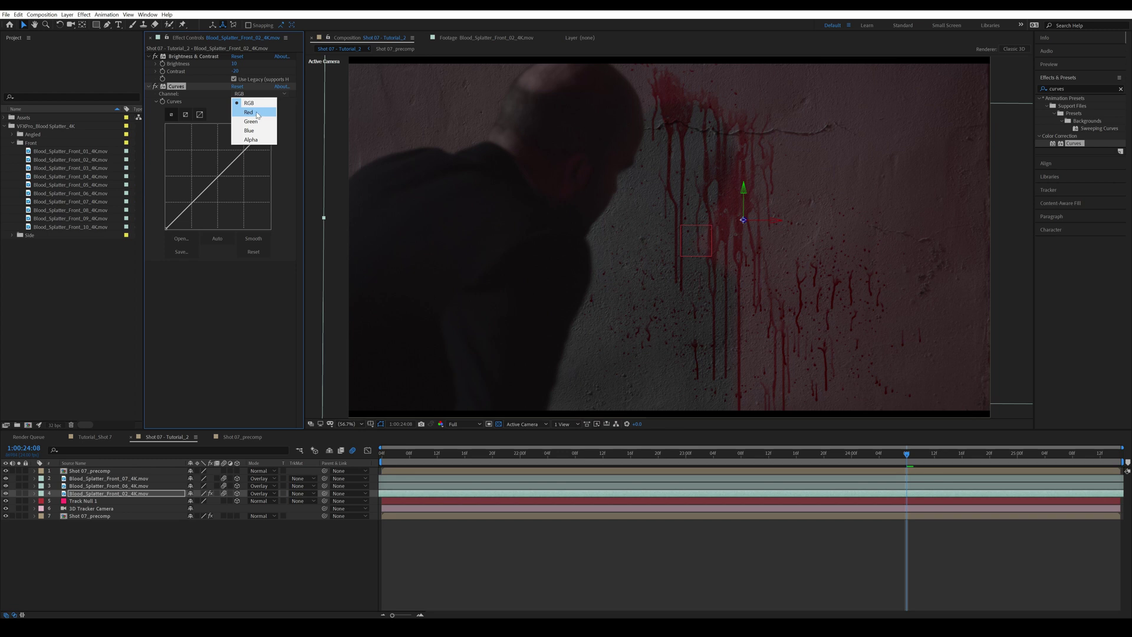
left_click(254, 111)
left_click(192, 203)
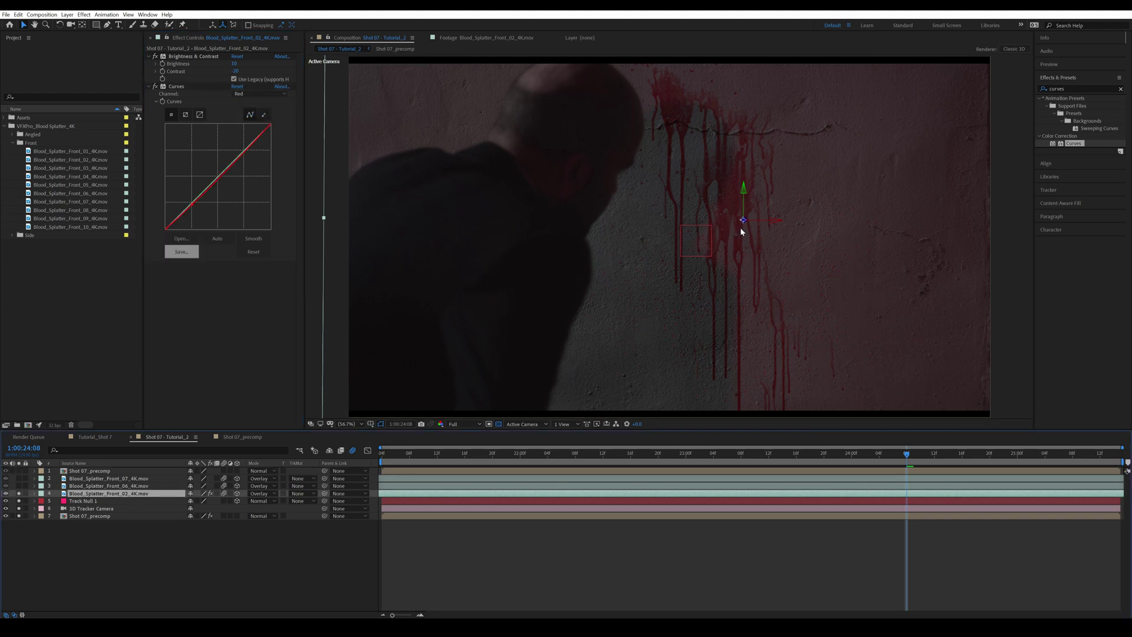
left_click(246, 152)
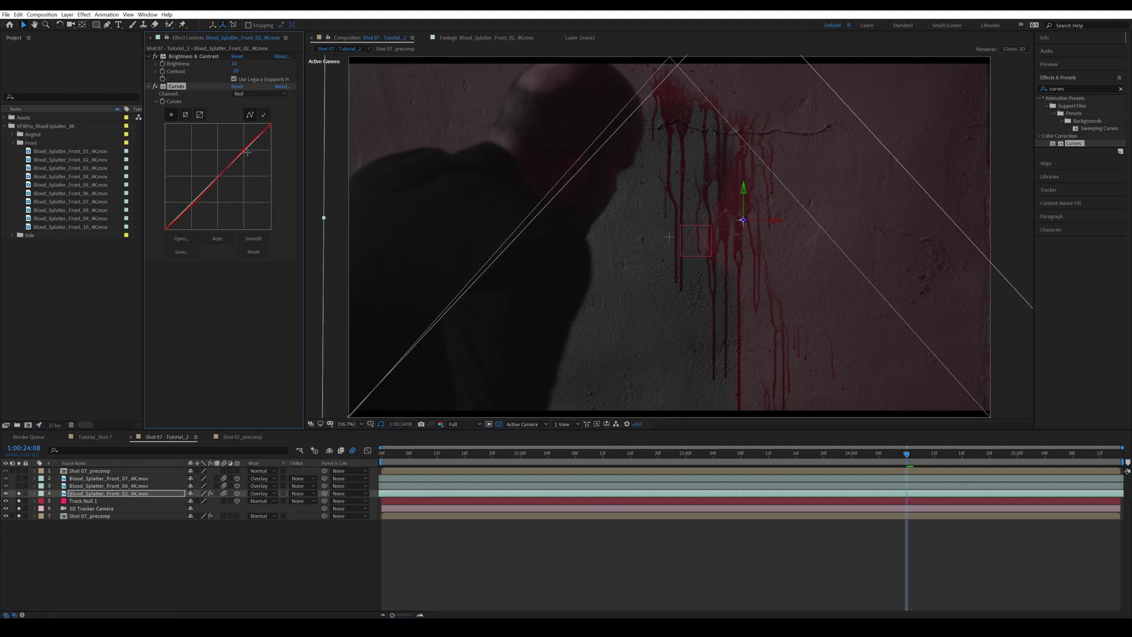
left_click(617, 550)
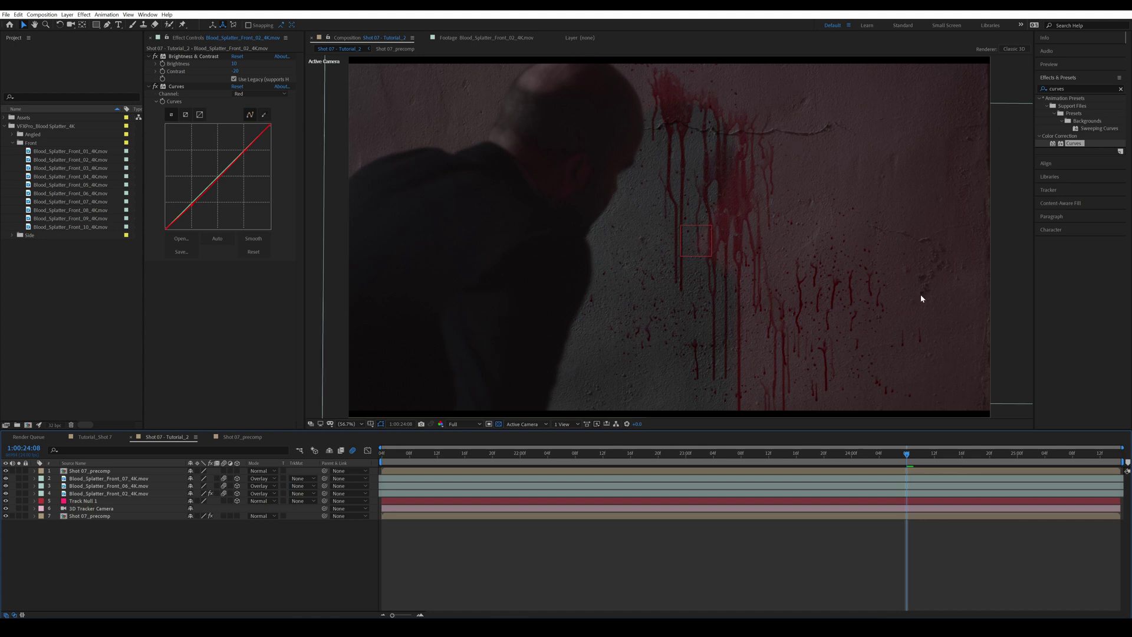
left_click(217, 318)
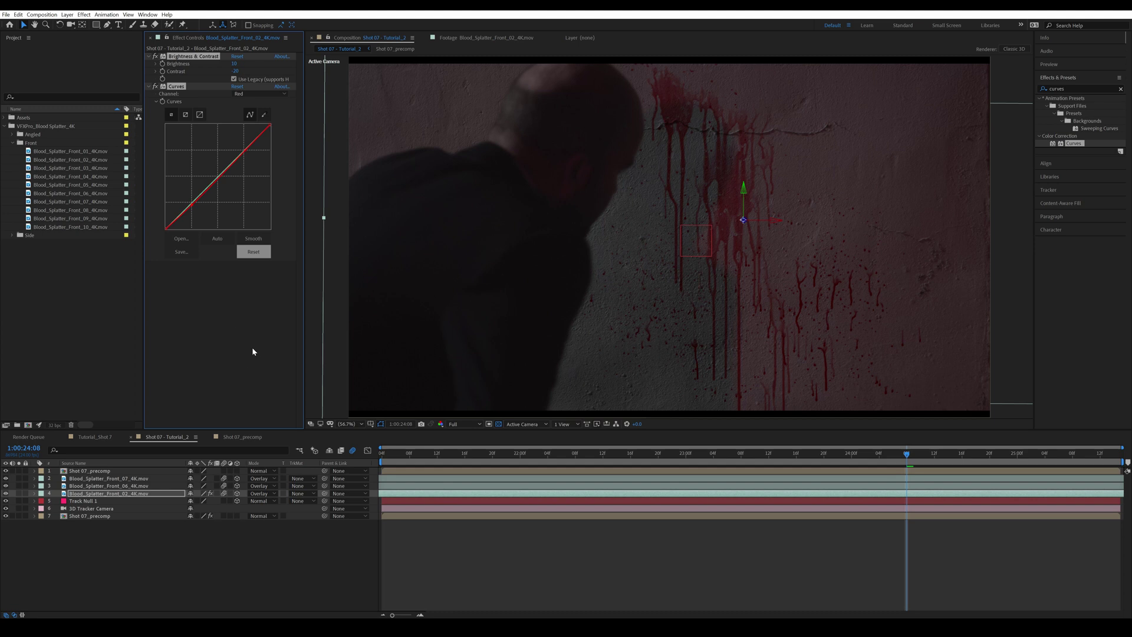
- Paste both colour effects onto Blood_Splatter_Front_06 with Contrast -25 and Brightness 15
left_click(118, 487)
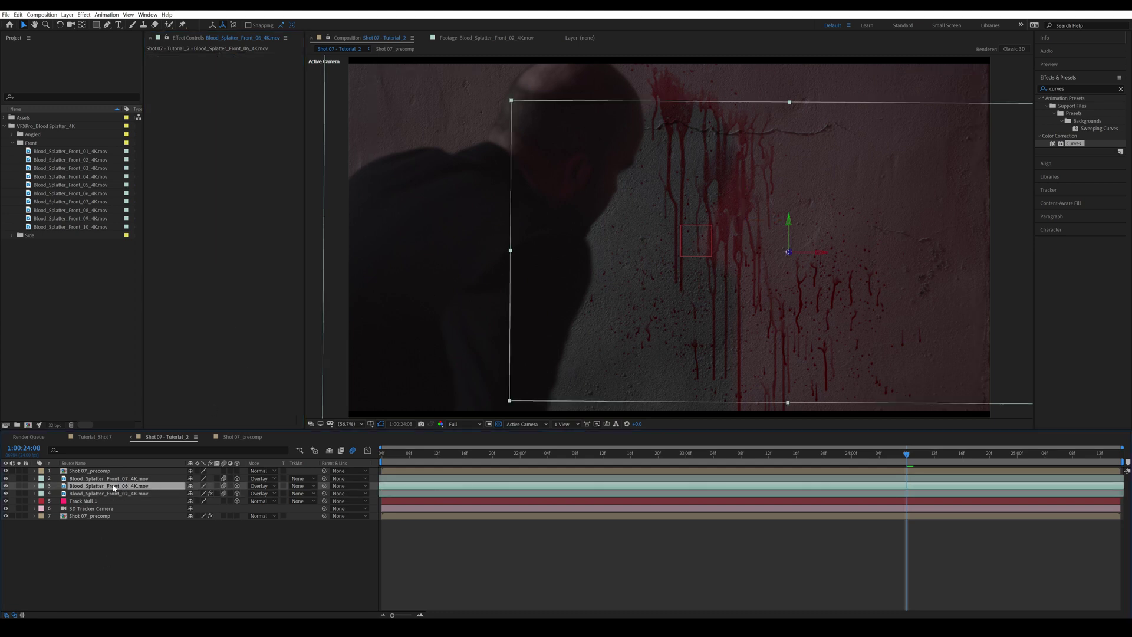
key("ctrl+v")
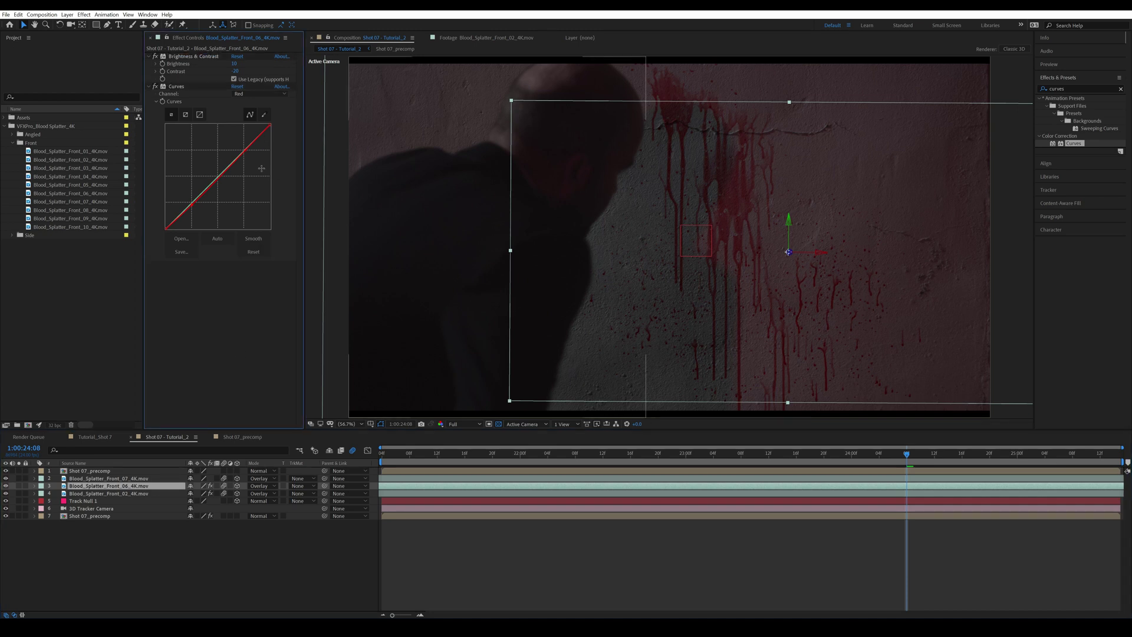
left_click(239, 73)
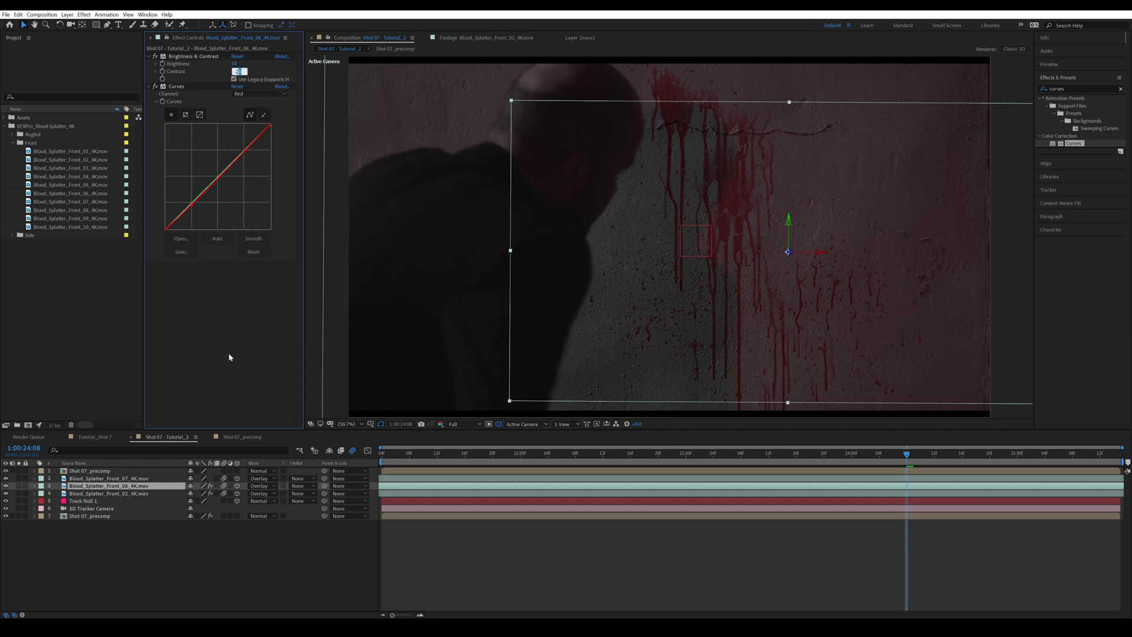
type("-25")
key("Return")
left_click(236, 64)
type("15")
key("Return")
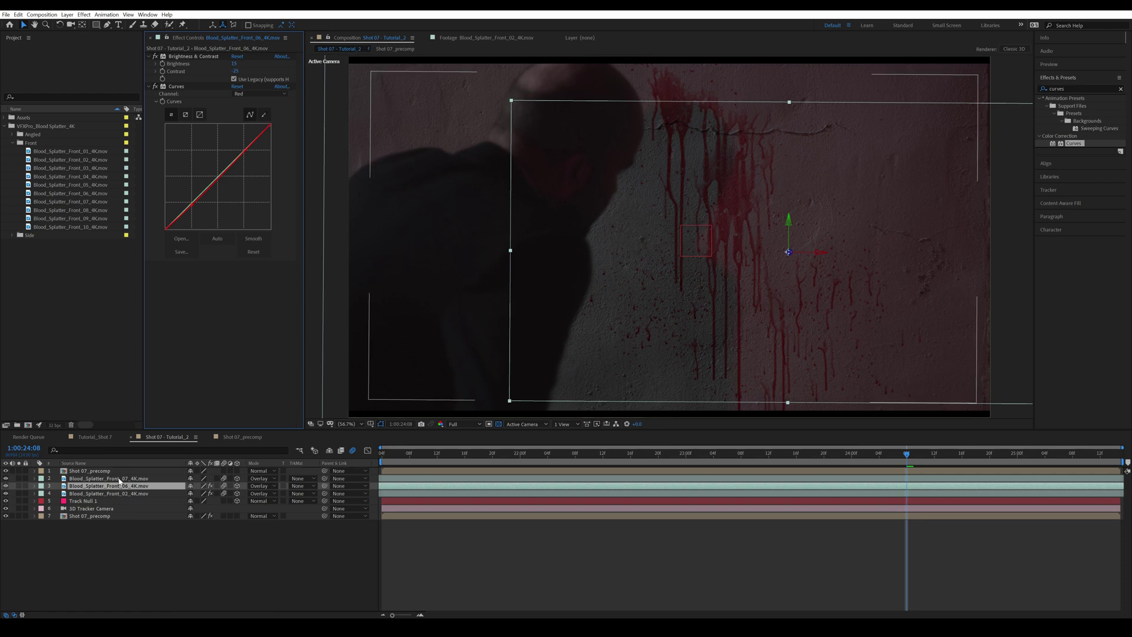
- Paste both colour effects onto Blood_Splatter_Front_07 with Brightness 15 and Contrast -25
left_click(169, 479)
key("ctrl+v")
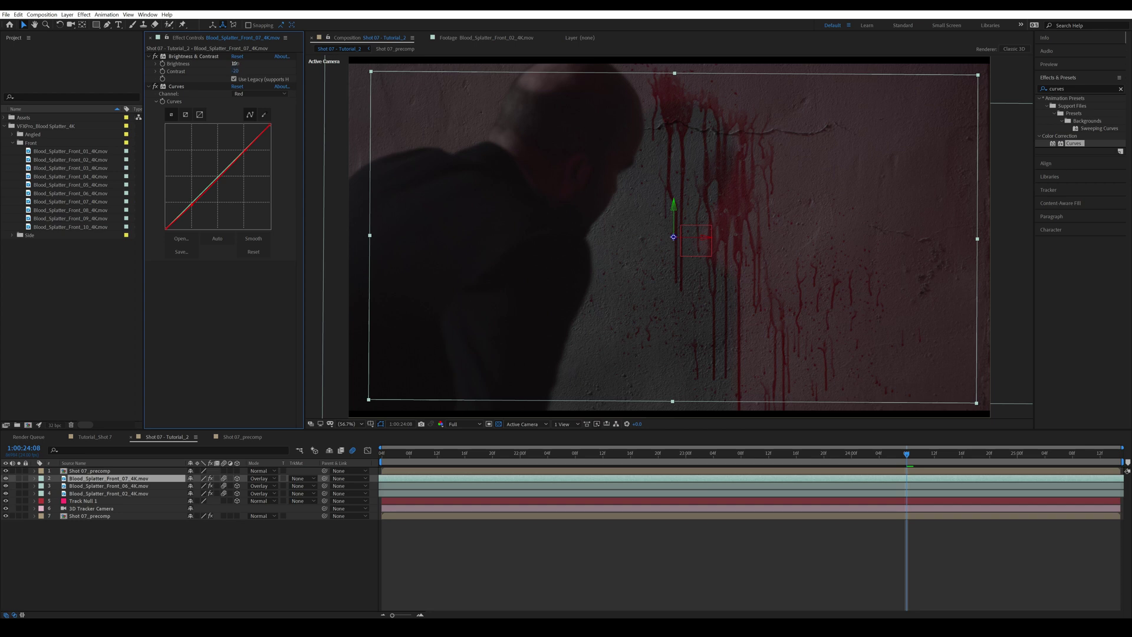
left_click(239, 64)
type("15")
key("Return")
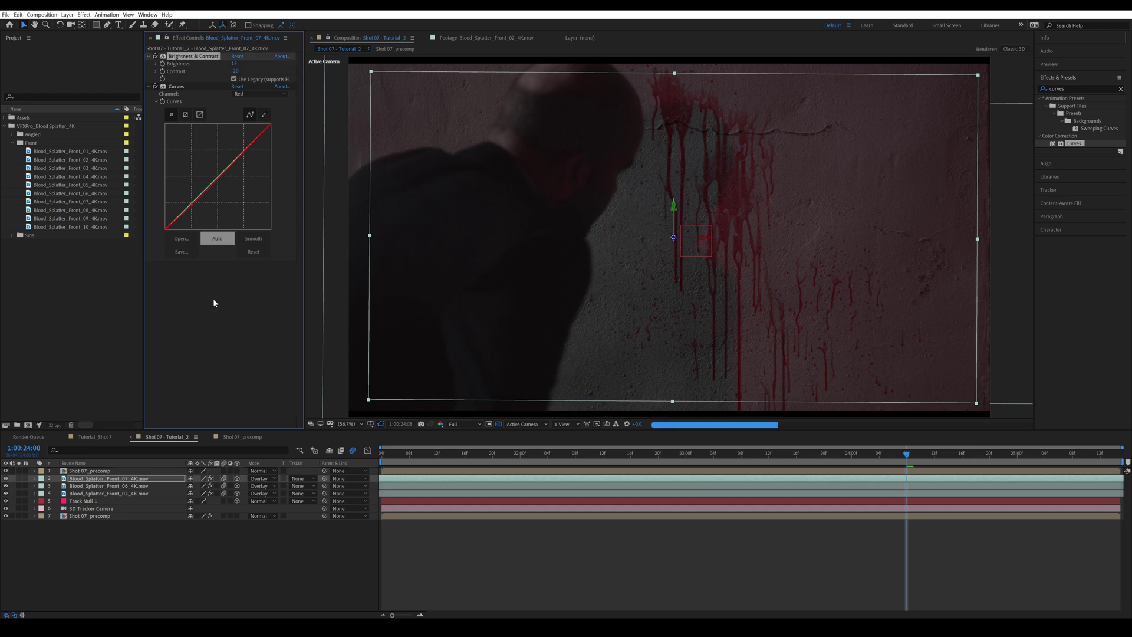
left_click(239, 71)
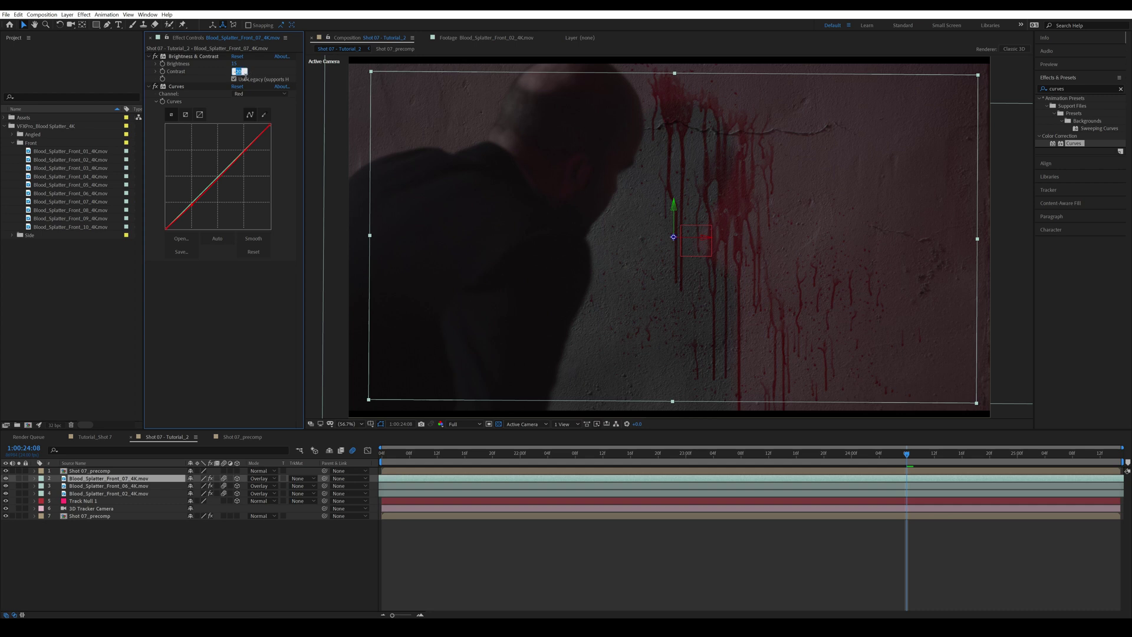
type("-25")
key("Return")
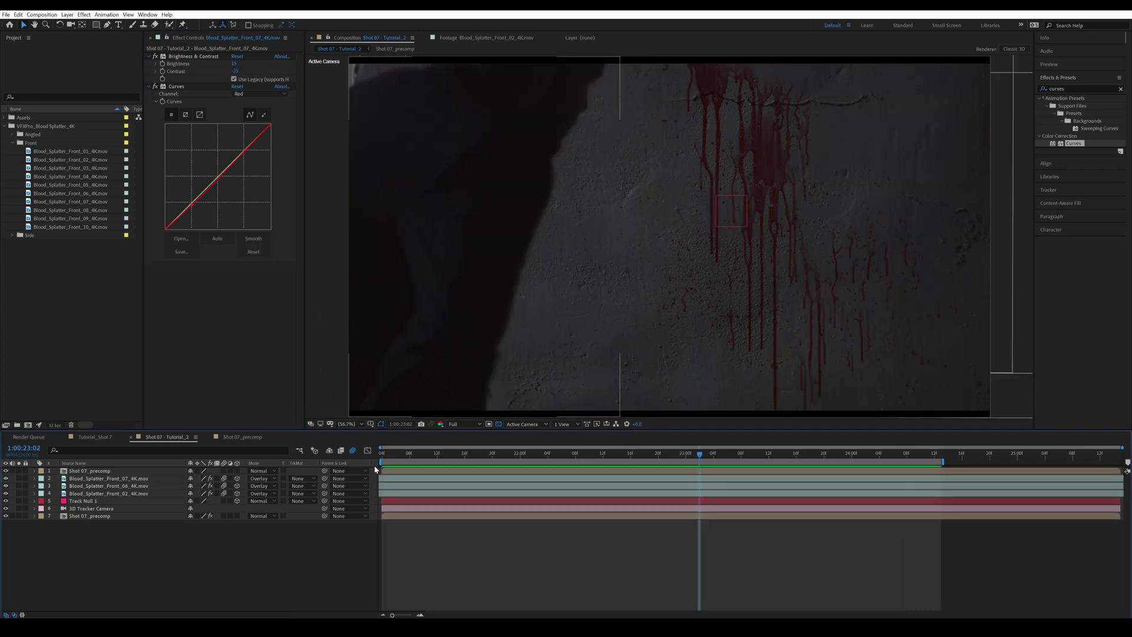
- Play the comp from the work area start to review the colour-matched blood splatters
left_click(382, 454)
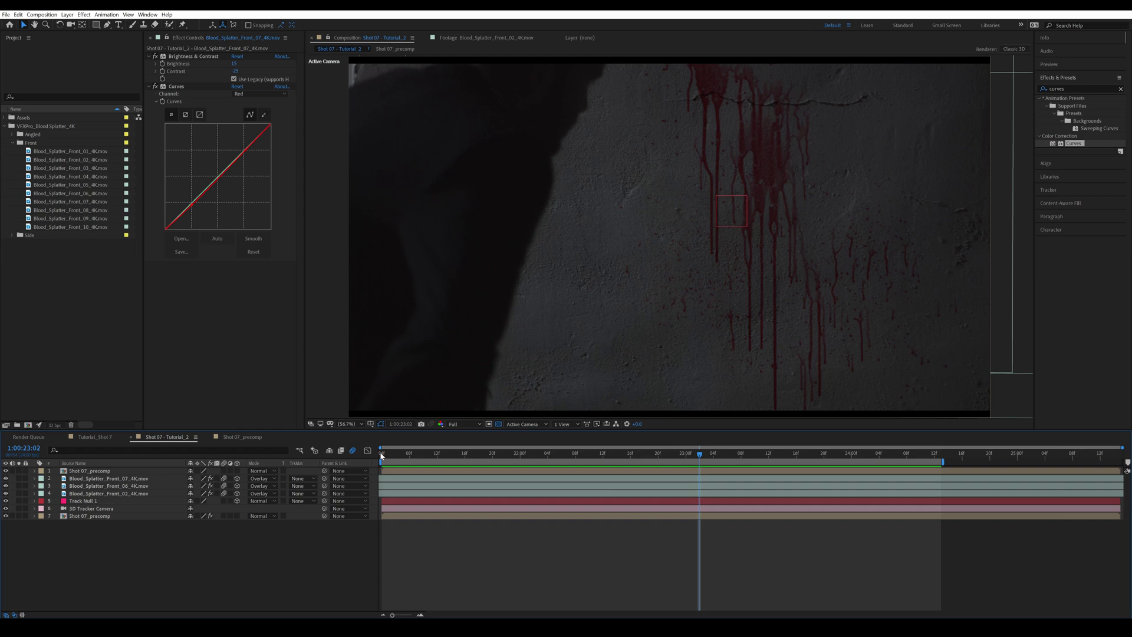
key("space")
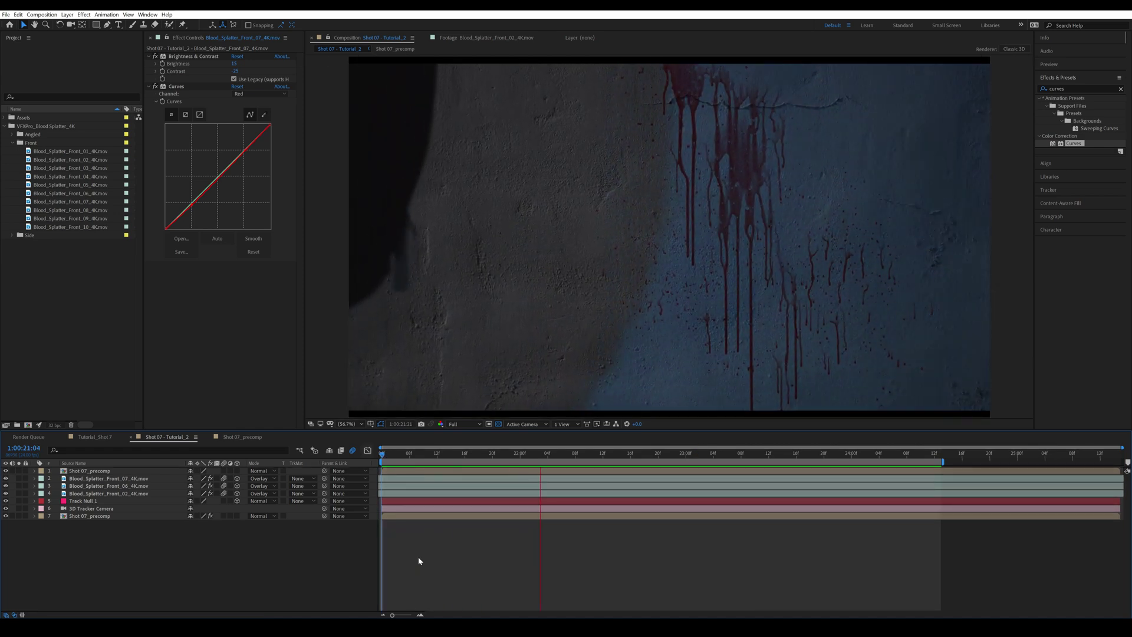